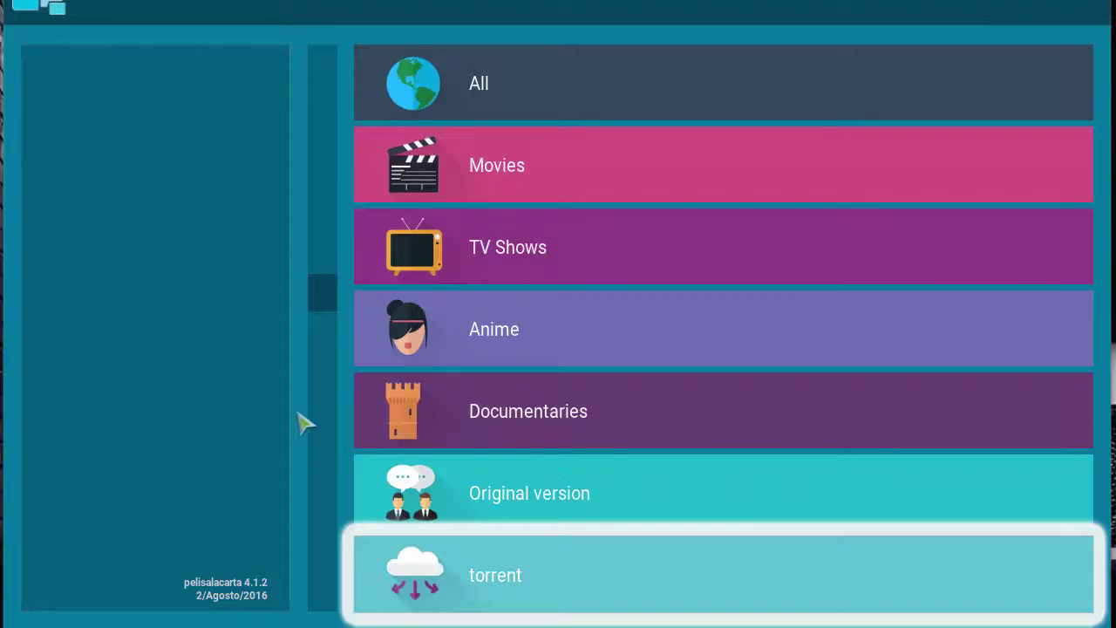
View the torrent category's sites, then back out of the pelisalacarta channel categories.
{"action": "key", "text": "Return"}
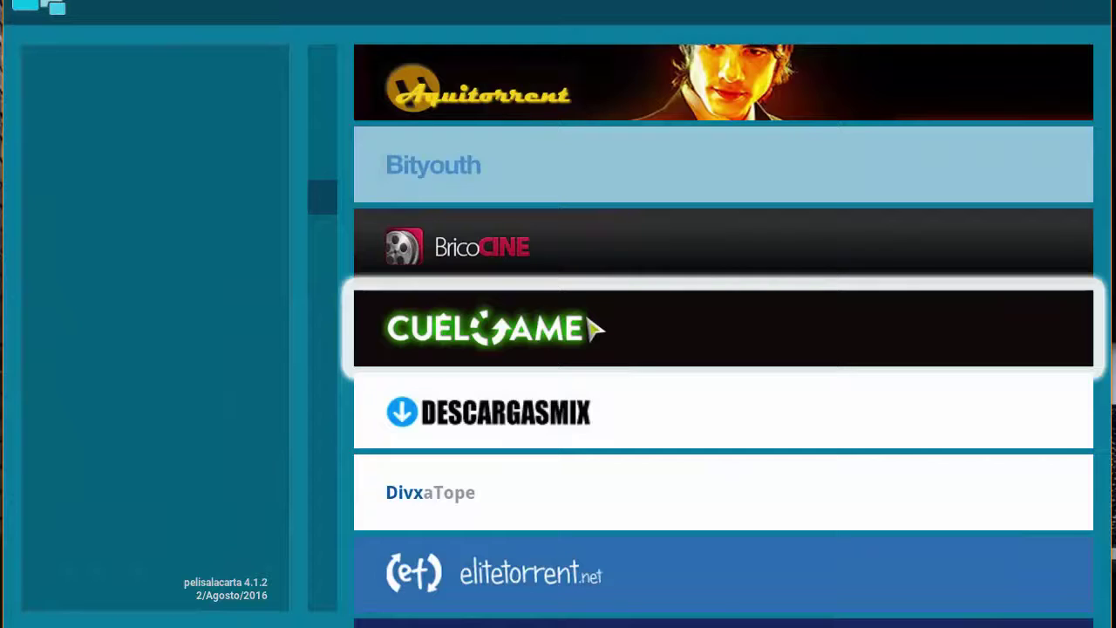
{"action": "key", "text": "BackSpace"}
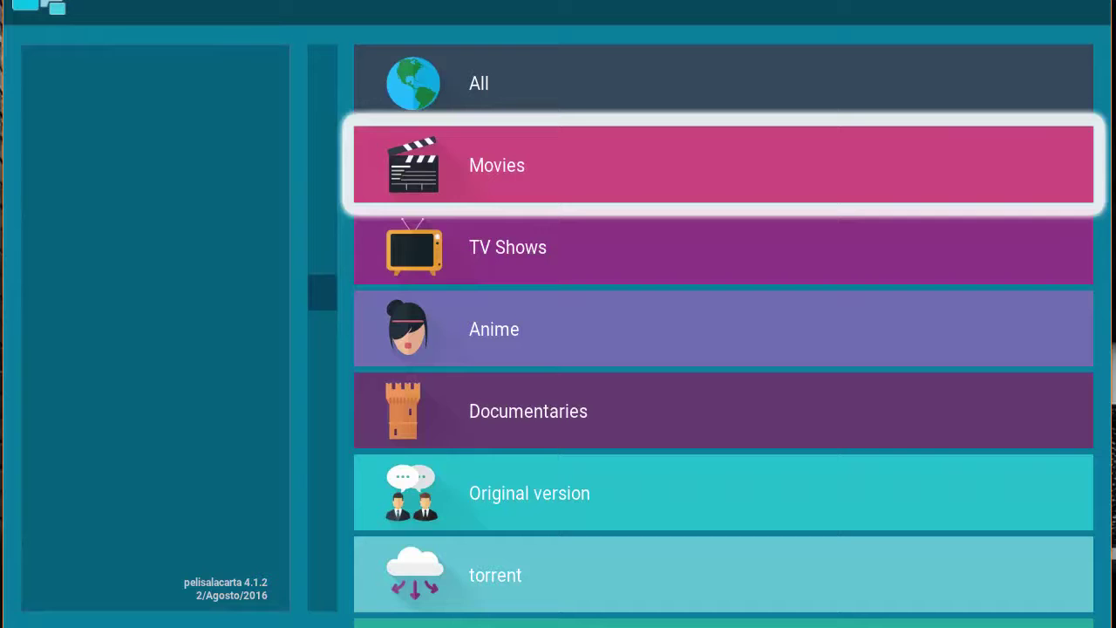
{"action": "key", "text": "Down"}
Exit to the video add-ons list and relaunch pelisalacarta UI.
{"action": "key", "text": "Escape"}
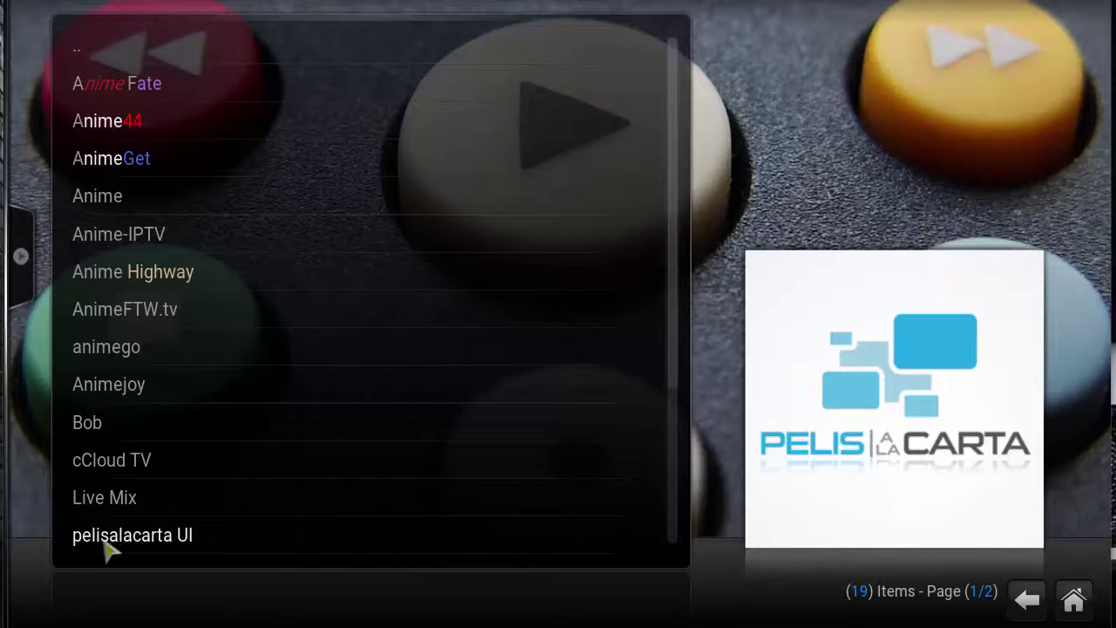
{"action": "left_click", "coordinate": [170, 540]}
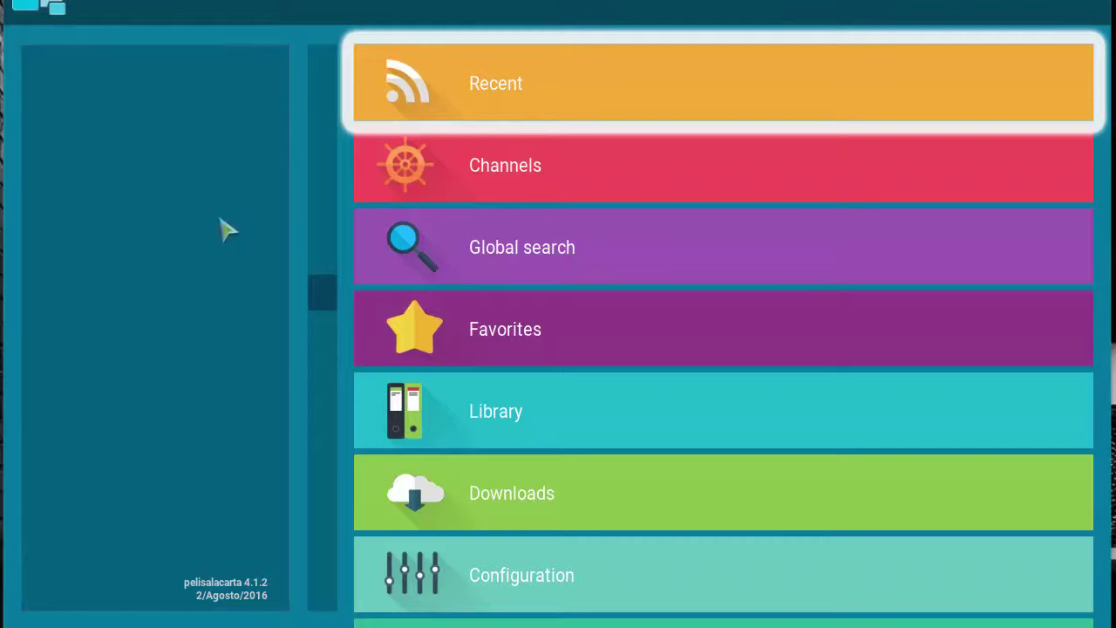
Peek at Recent, return to the pelisalacarta main menu, and enter Channels.
{"action": "left_click", "coordinate": [530, 199]}
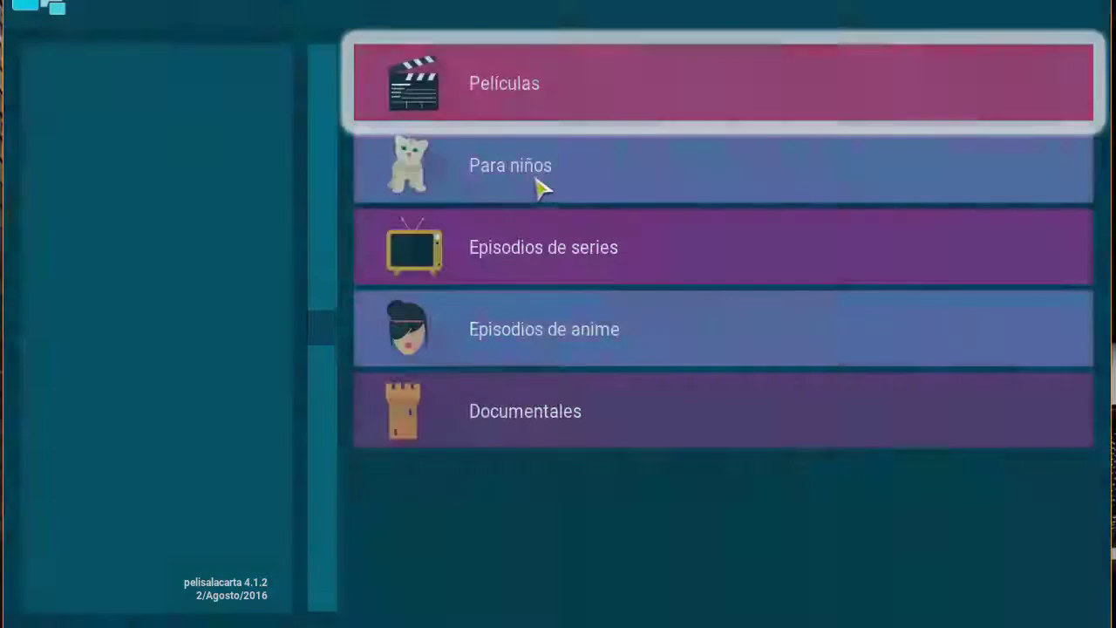
{"action": "right_click", "coordinate": [424, 186]}
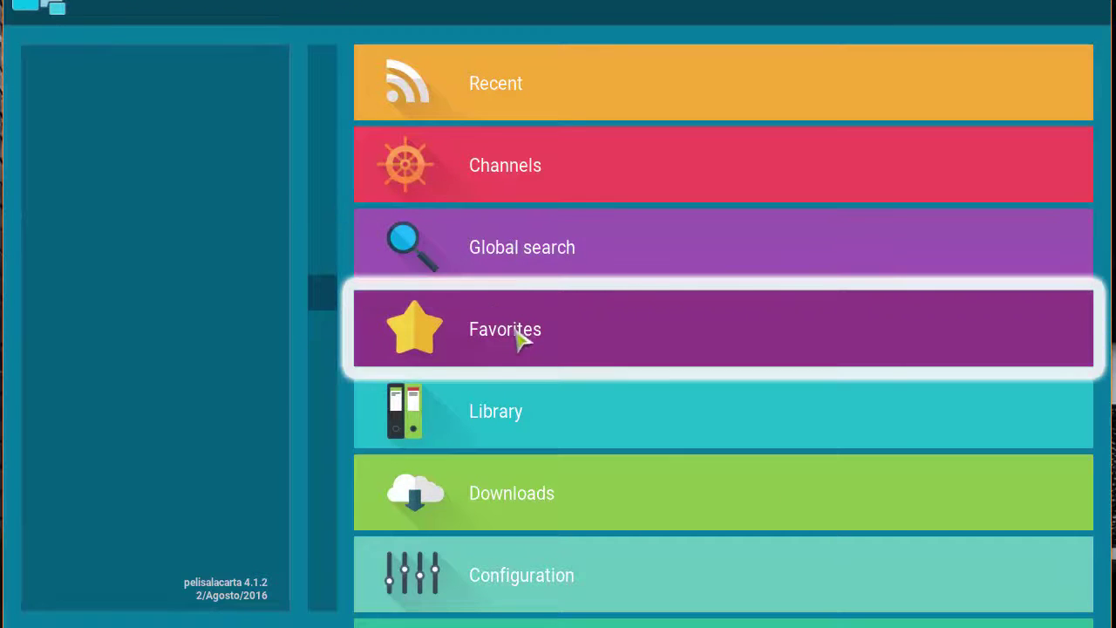
{"action": "scroll", "coordinate": [502, 418], "scroll_direction": "down", "scroll_amount": 1}
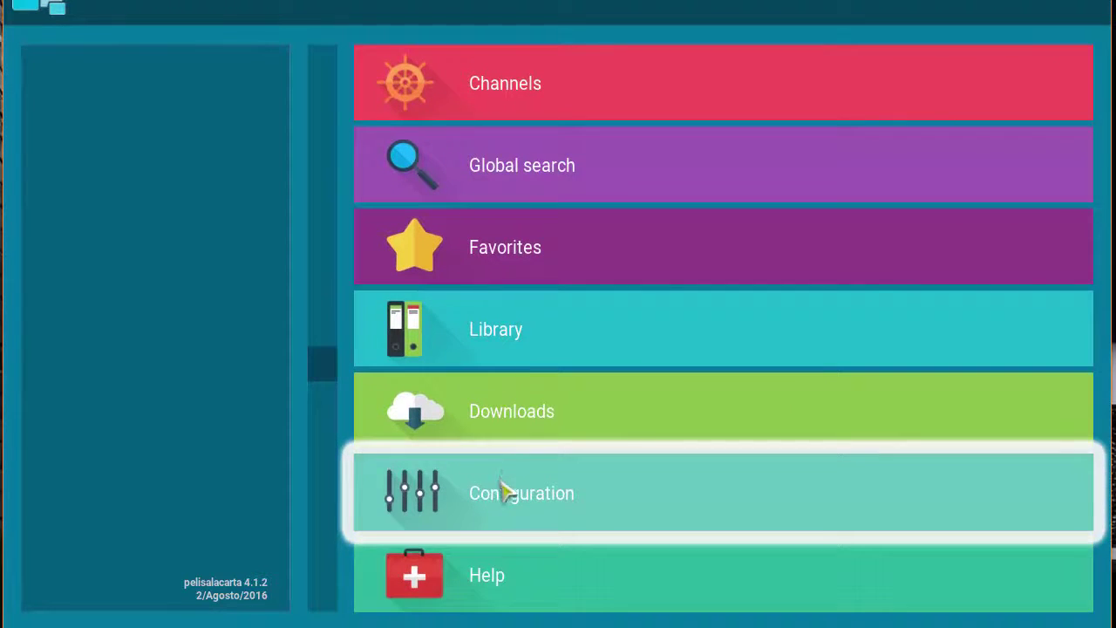
{"action": "scroll", "coordinate": [492, 414], "scroll_direction": "up", "scroll_amount": 1}
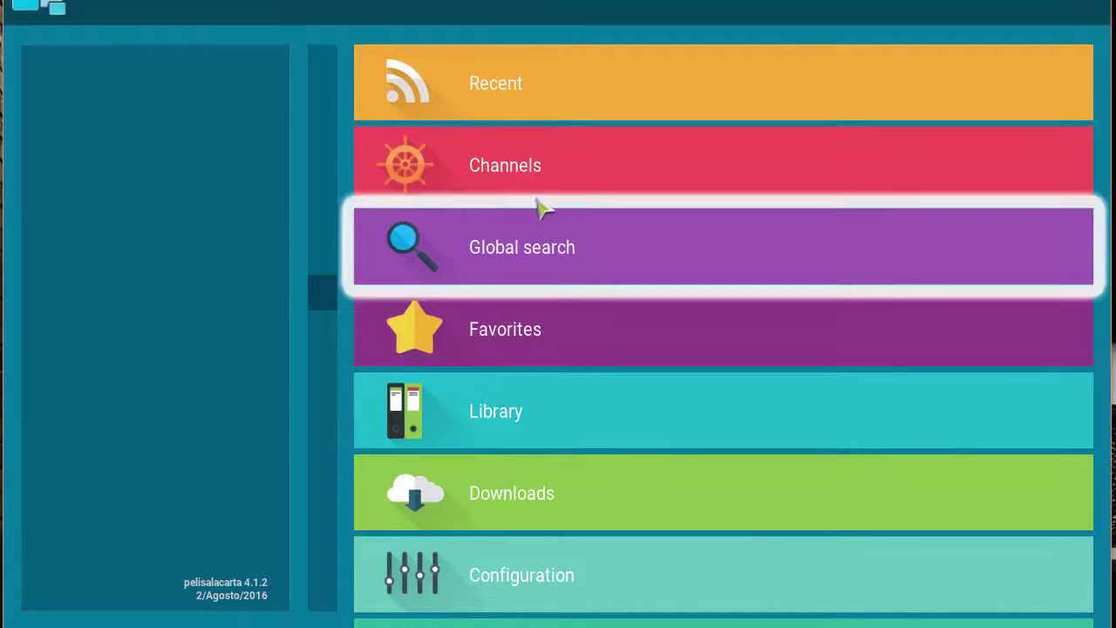
{"action": "left_click", "coordinate": [540, 190]}
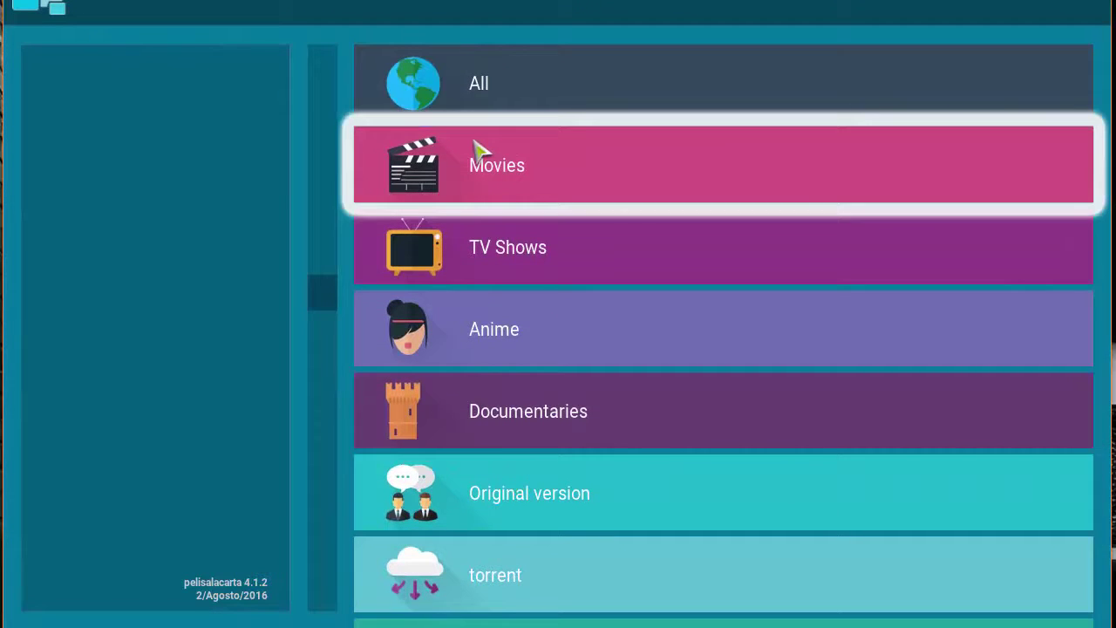
Open the Movies channel list and browse it from allpeliculas.com down to Yaske.net.
{"action": "left_click", "coordinate": [492, 166]}
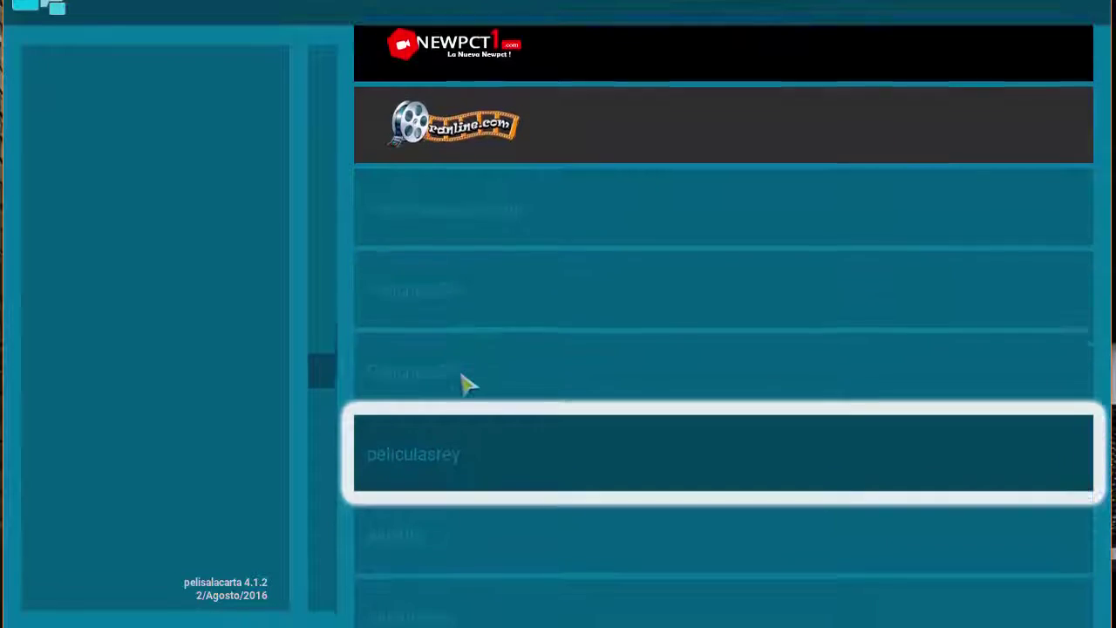
{"action": "scroll", "coordinate": [468, 383], "scroll_direction": "down", "scroll_amount": 7}
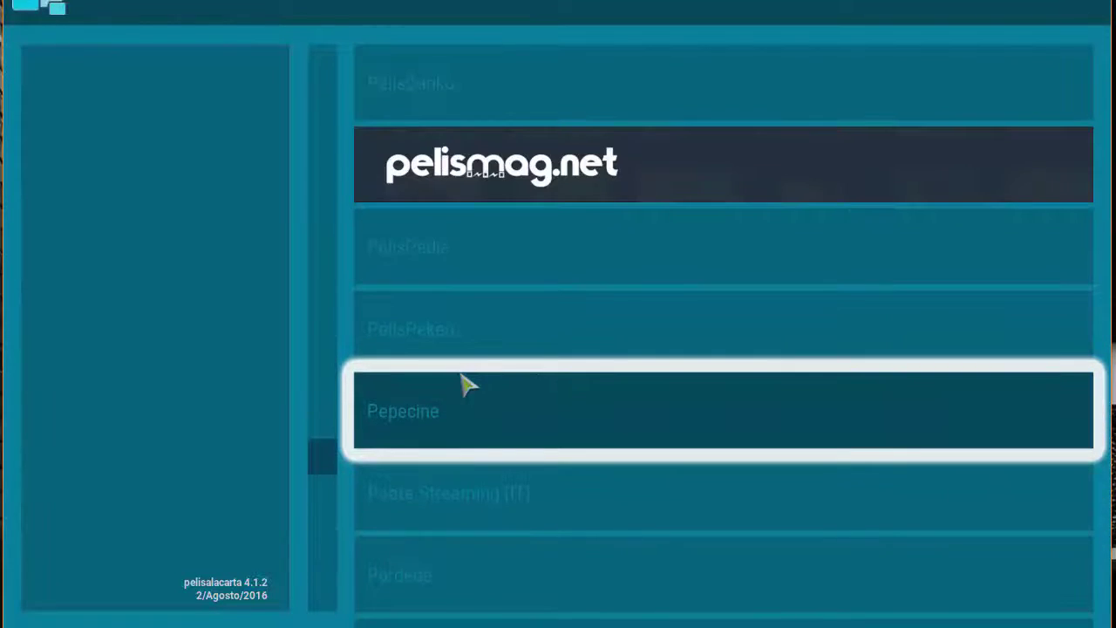
{"action": "scroll", "coordinate": [468, 384], "scroll_direction": "down", "scroll_amount": 10}
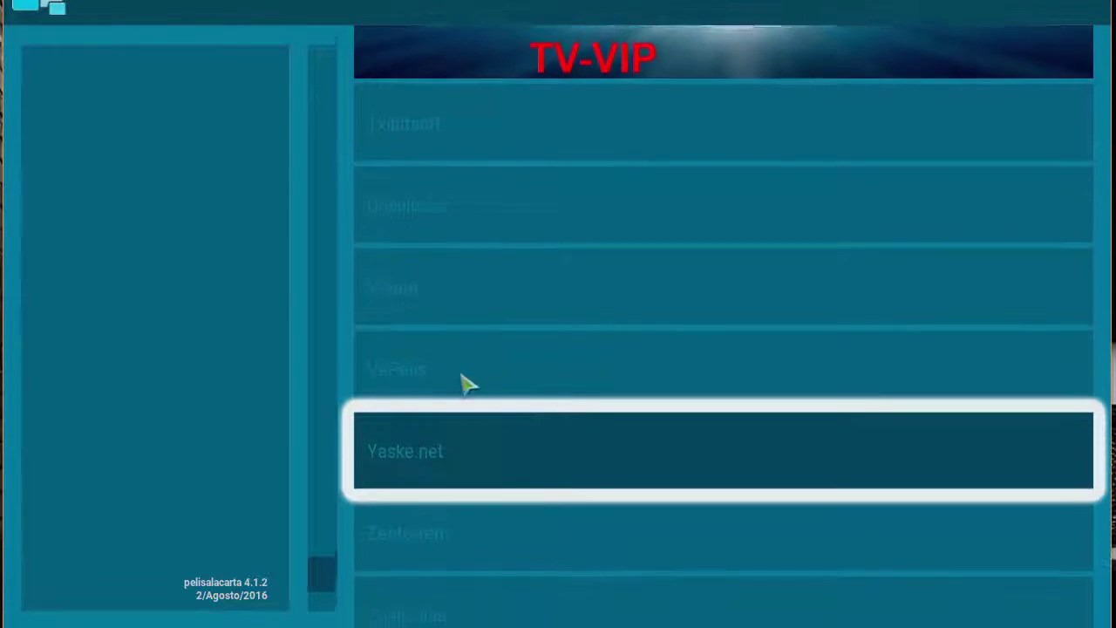
{"action": "scroll", "coordinate": [468, 383], "scroll_direction": "up", "scroll_amount": 15}
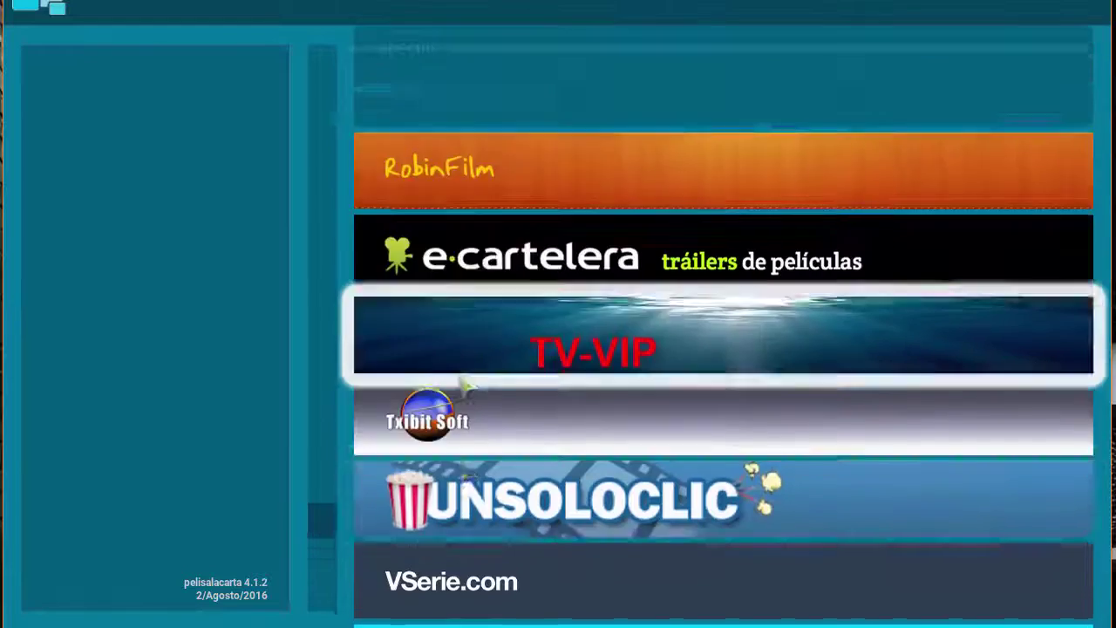
{"action": "scroll", "coordinate": [468, 383], "scroll_direction": "up", "scroll_amount": 20}
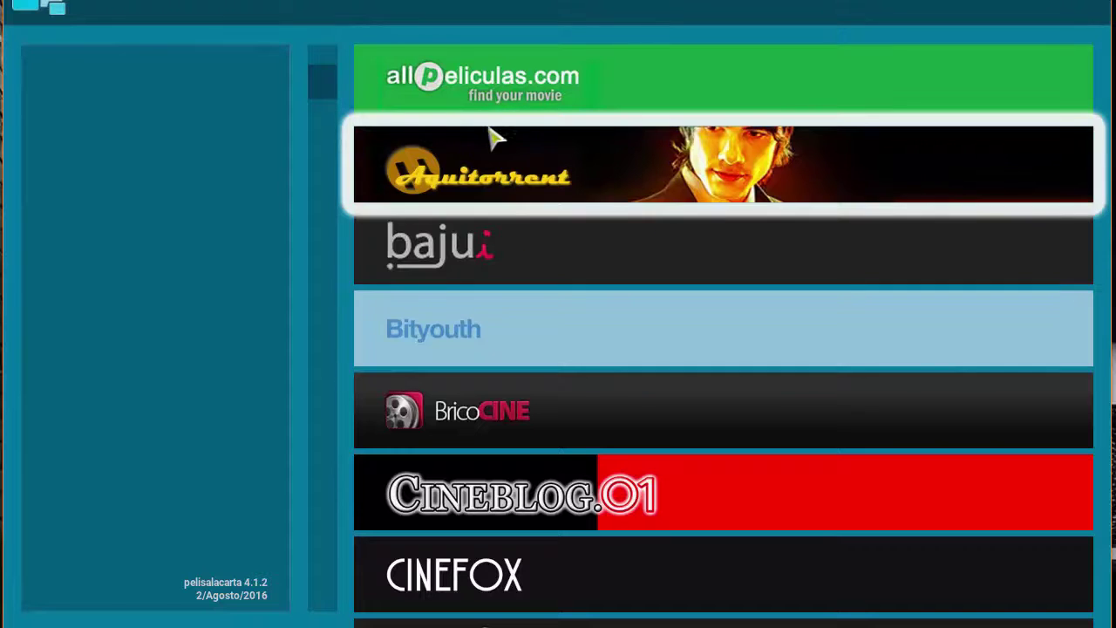
Open the allpeliculas.com channel's Películas listing and browse its titles.
{"action": "left_click", "coordinate": [518, 108]}
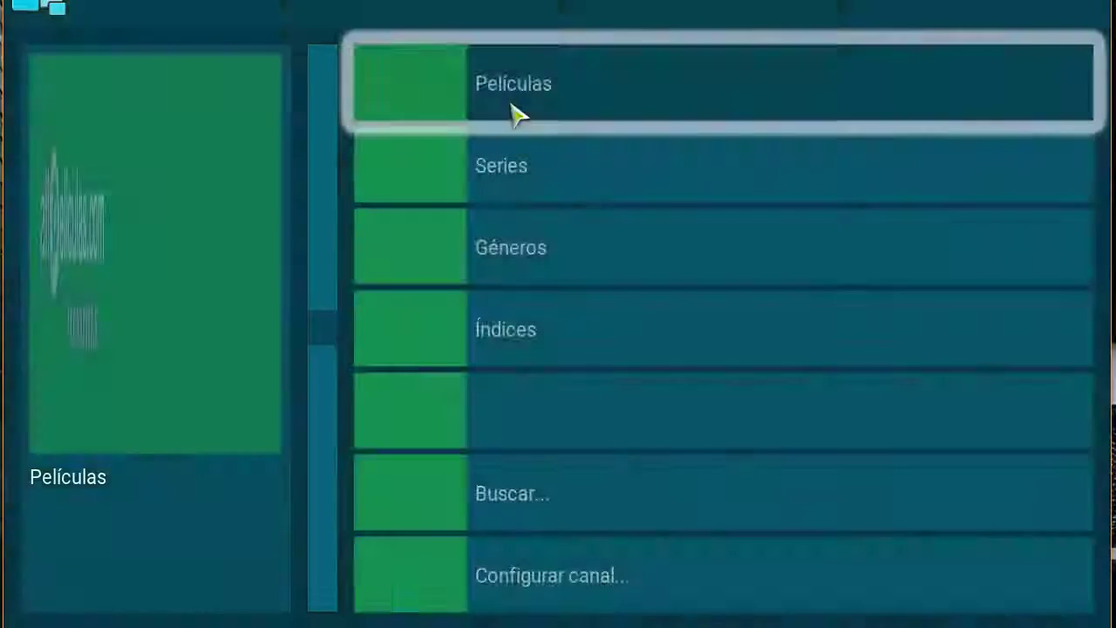
{"action": "left_click", "coordinate": [449, 105]}
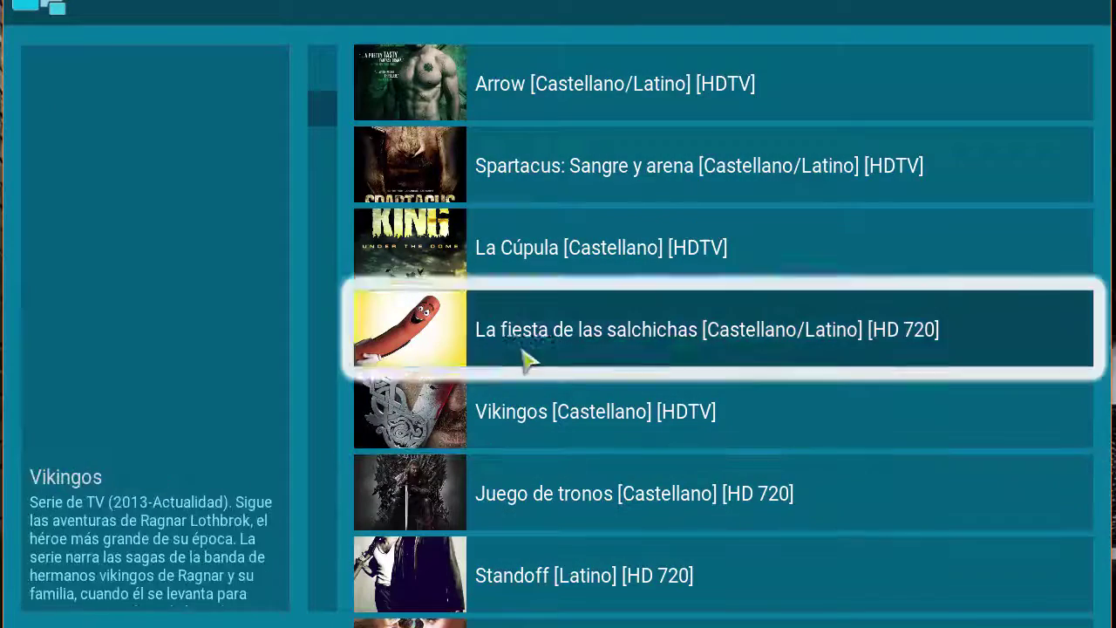
{"action": "scroll", "coordinate": [531, 444], "scroll_direction": "down", "scroll_amount": 6}
{"action": "scroll", "coordinate": [531, 443], "scroll_direction": "up", "scroll_amount": 6}
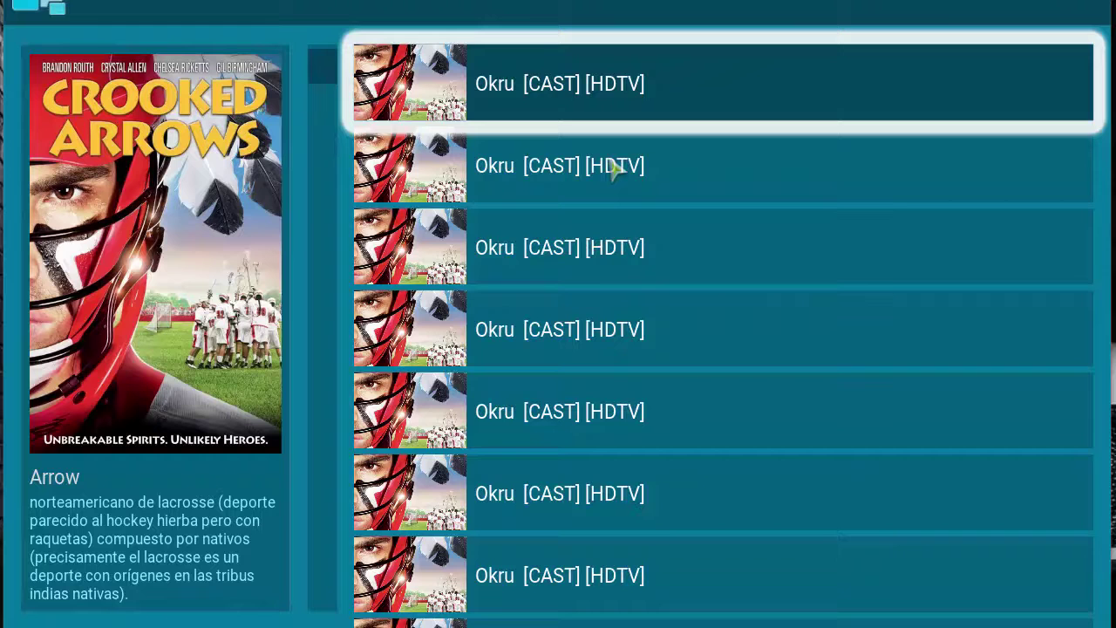
Play Arrow from the third Okru link, seek to about 10:19, check subtitles, then stop.
{"action": "left_click", "coordinate": [850, 246]}
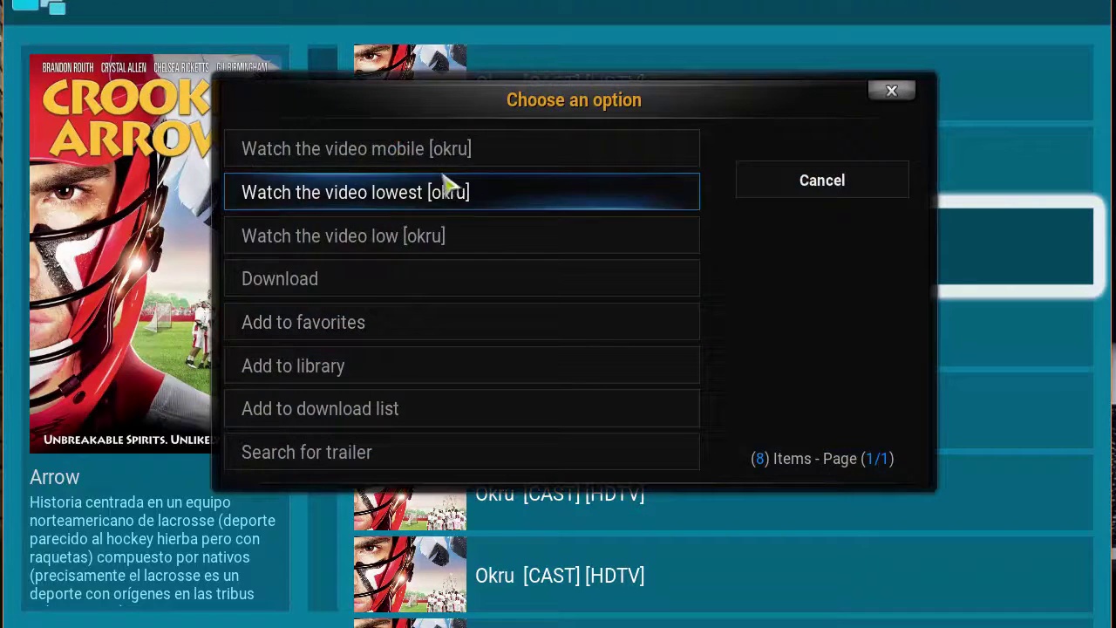
{"action": "left_click", "coordinate": [394, 156]}
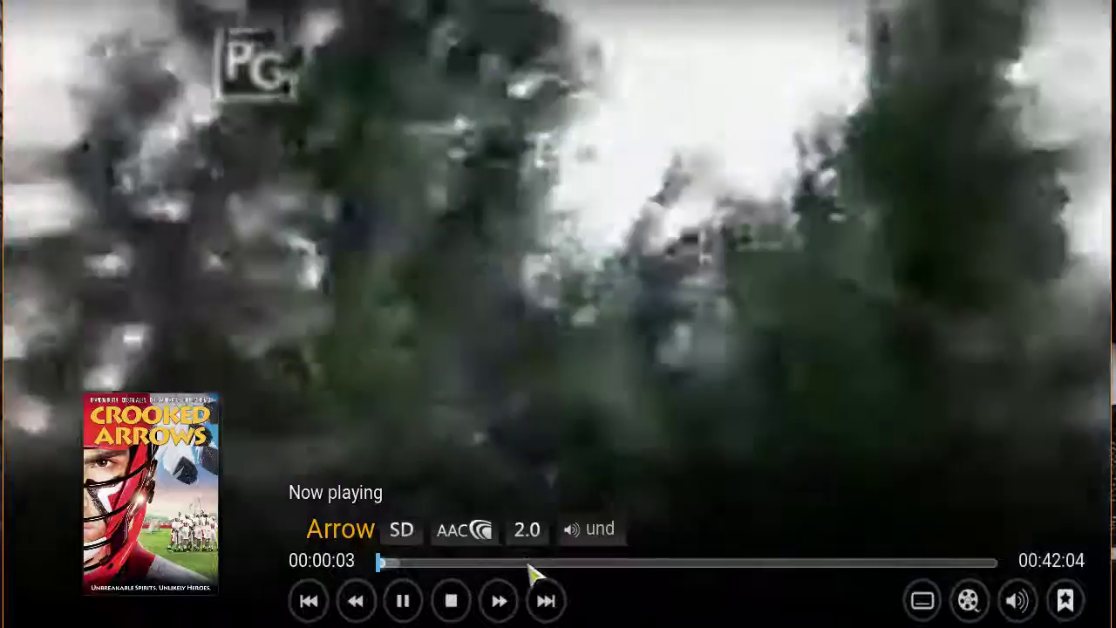
{"action": "left_click", "coordinate": [527, 564]}
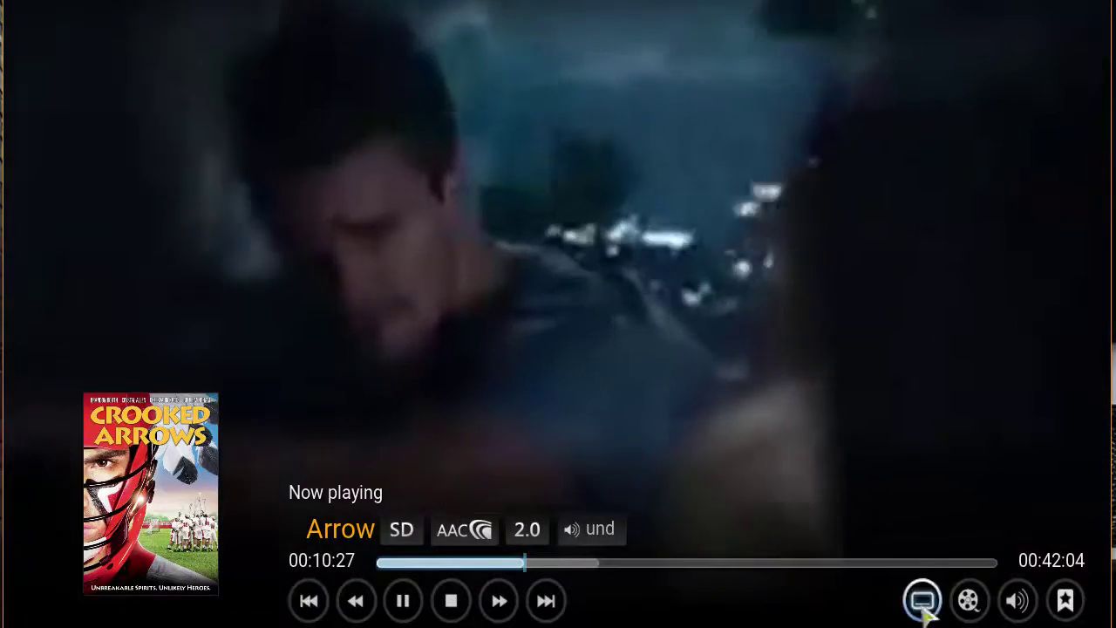
{"action": "left_click", "coordinate": [924, 605]}
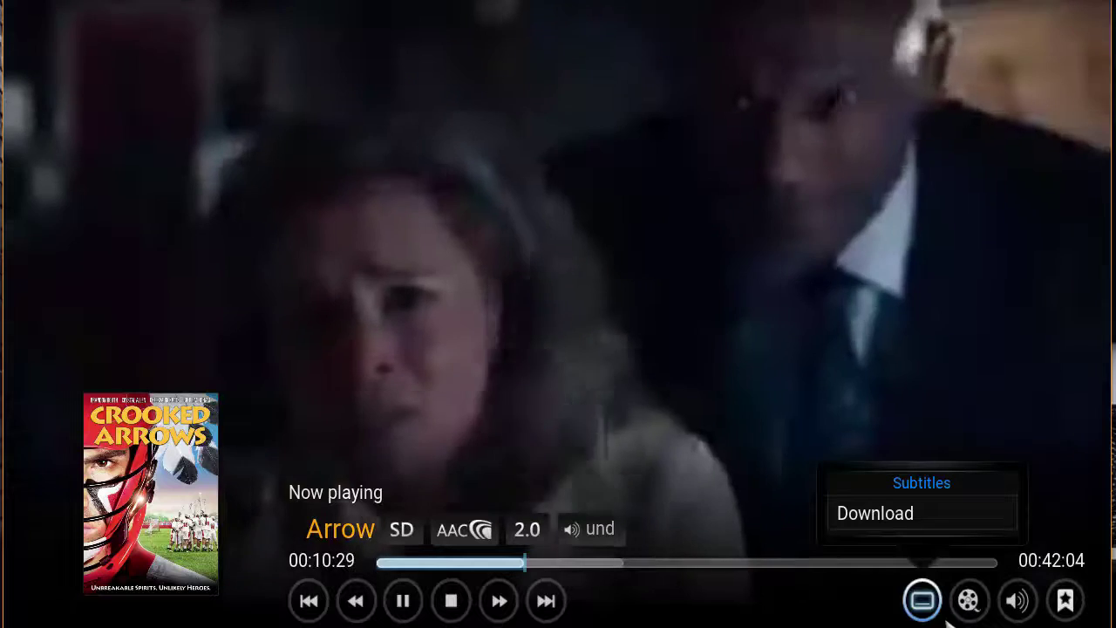
{"action": "left_click", "coordinate": [451, 600]}
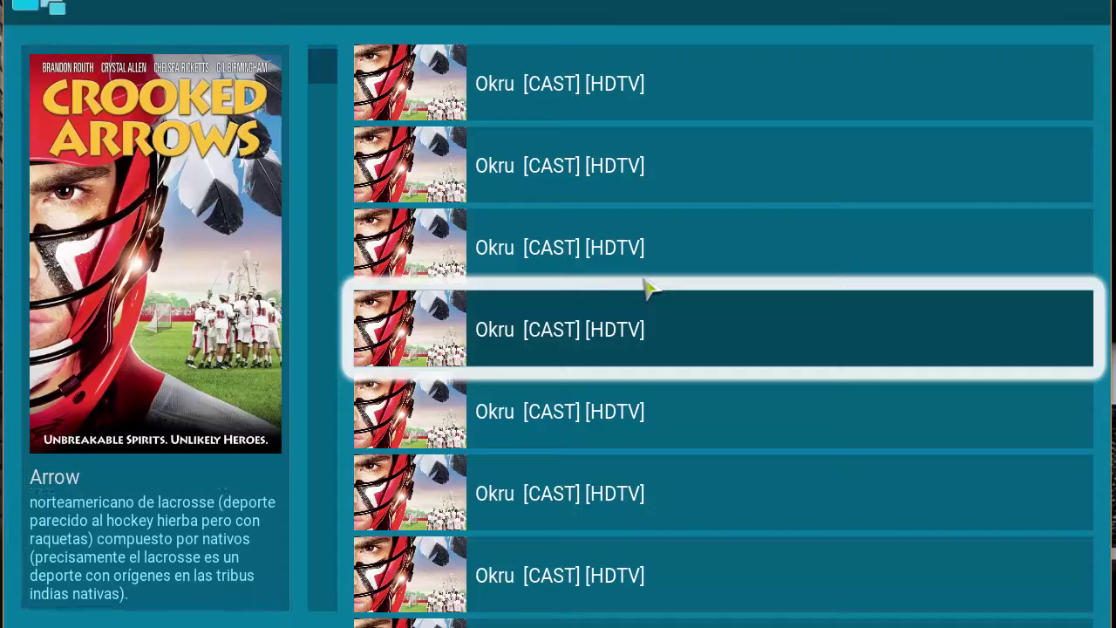
Return to the titles list and open the links for Spartacus: Sangre y arena.
{"action": "right_click", "coordinate": [578, 149]}
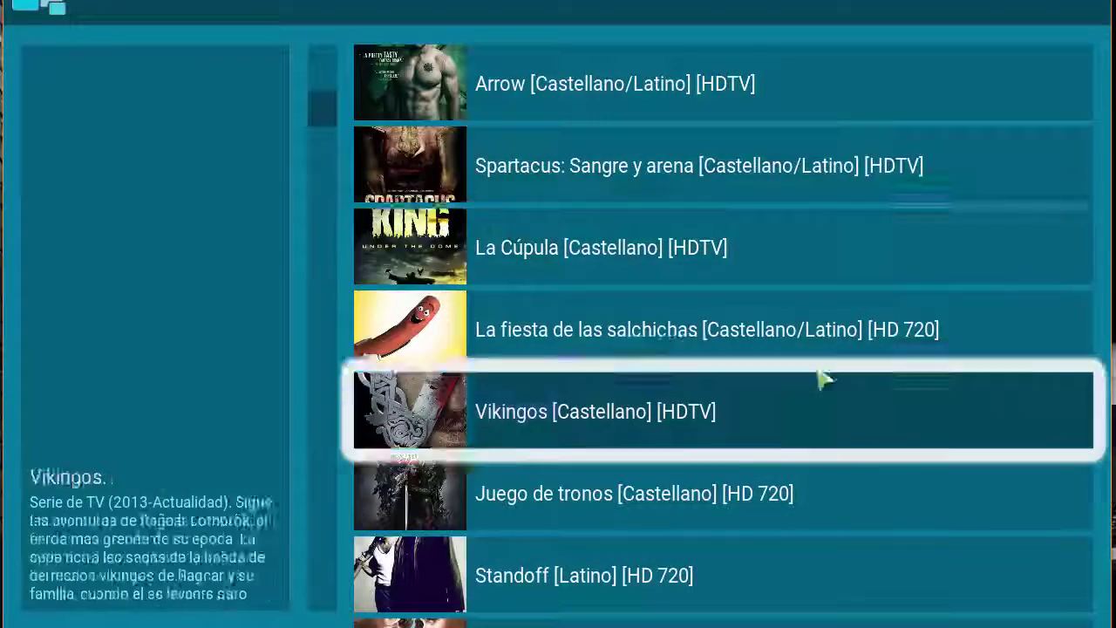
{"action": "scroll", "coordinate": [565, 247], "scroll_direction": "down", "scroll_amount": 9}
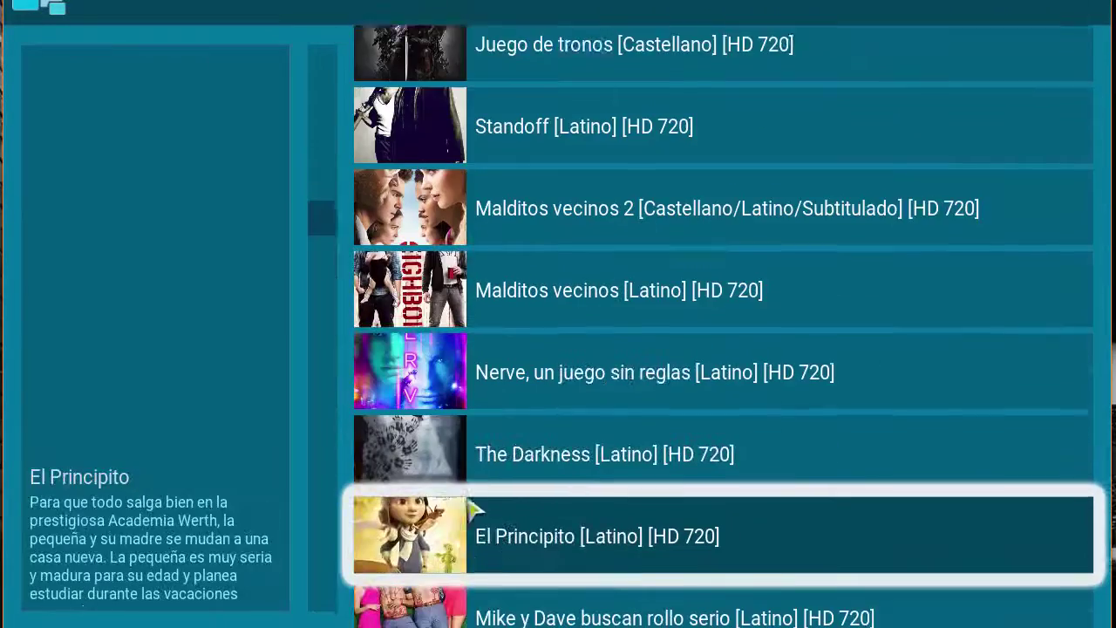
{"action": "scroll", "coordinate": [462, 520], "scroll_direction": "down", "scroll_amount": 4}
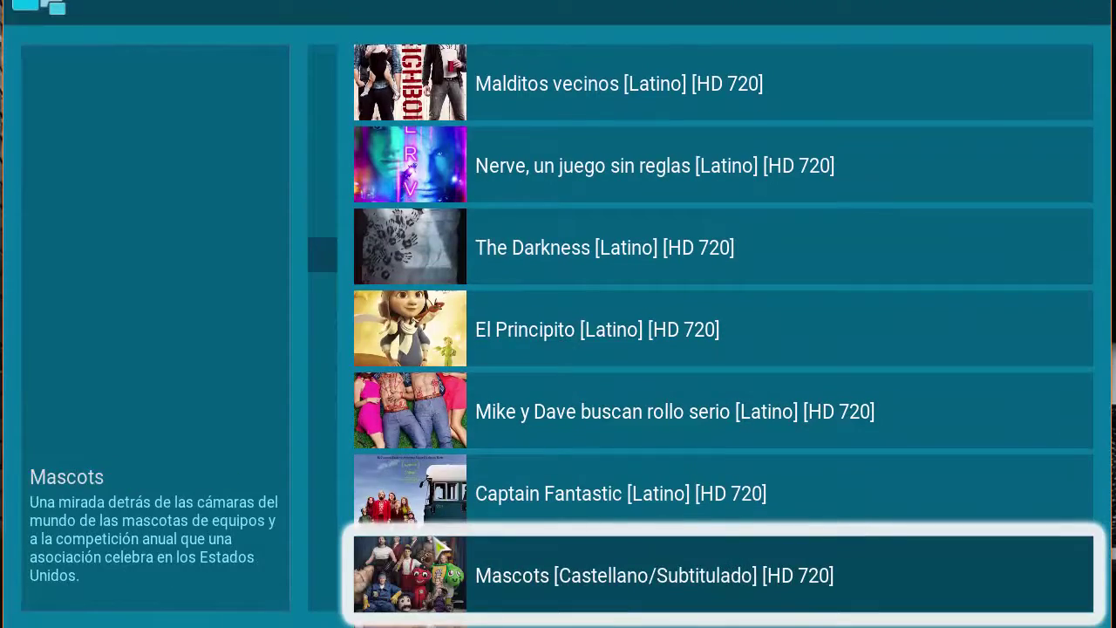
{"action": "scroll", "coordinate": [440, 548], "scroll_direction": "down", "scroll_amount": 2}
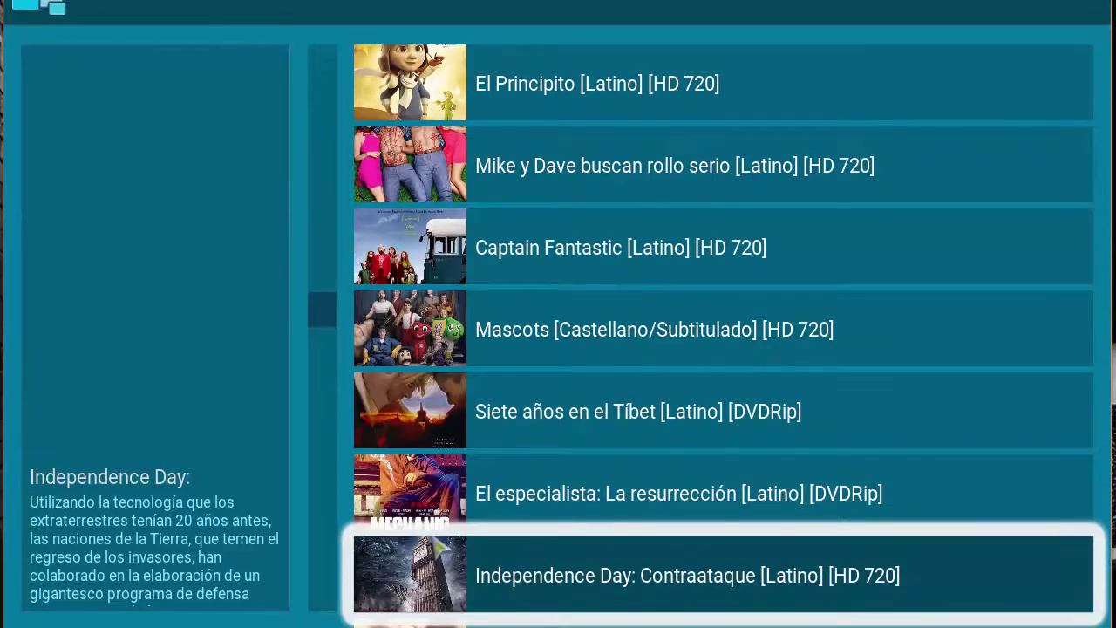
{"action": "scroll", "coordinate": [441, 547], "scroll_direction": "up", "scroll_amount": 12}
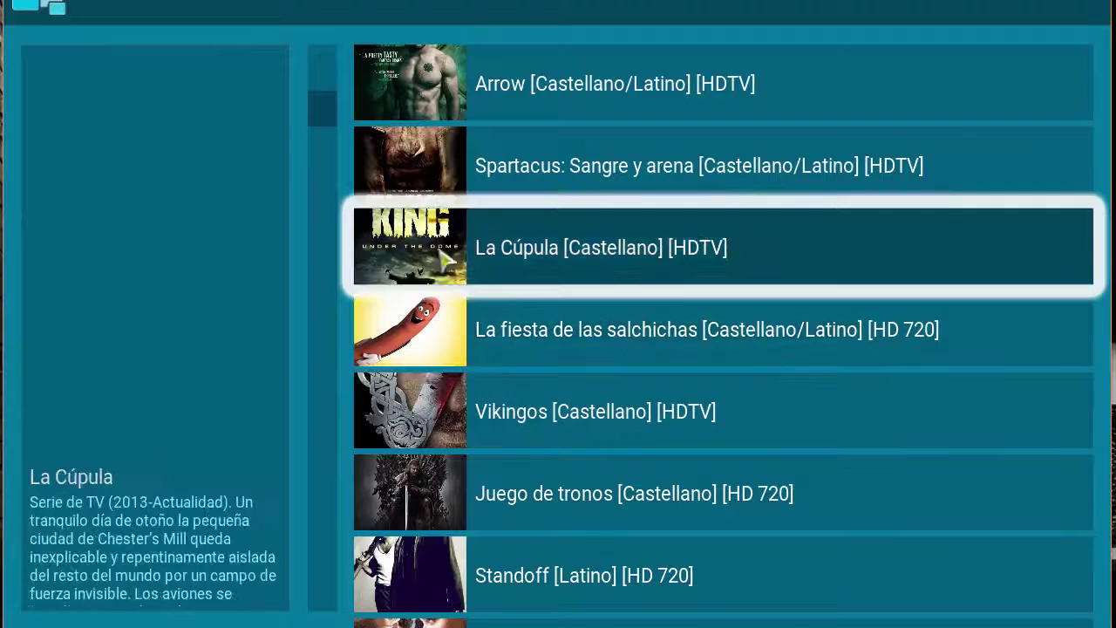
{"action": "left_click", "coordinate": [412, 174]}
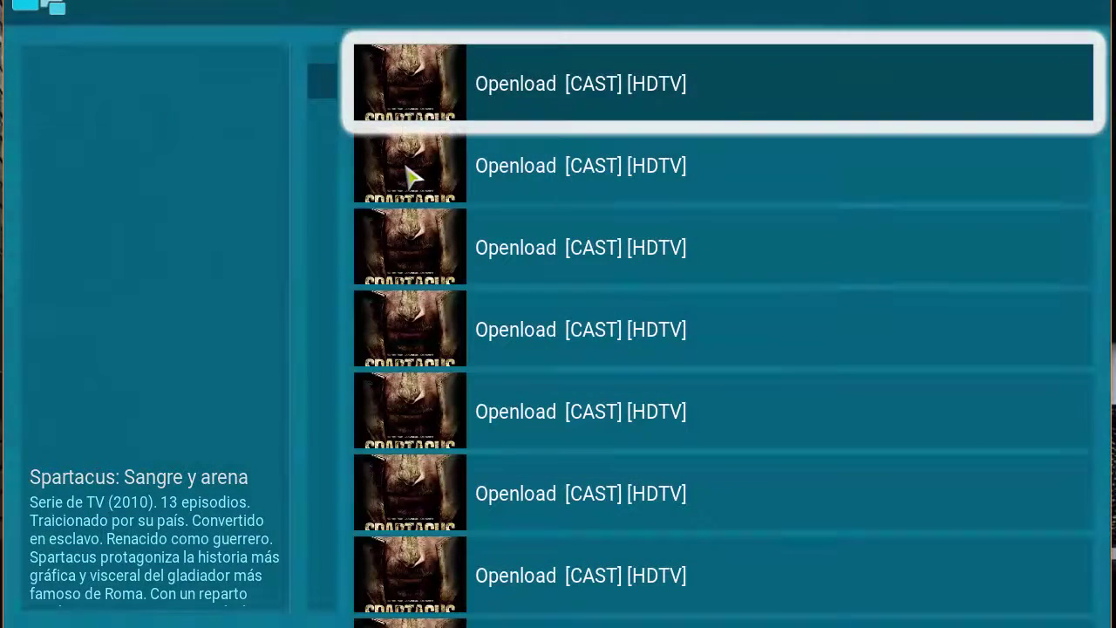
Try the first Openload link, dismiss its error, then play a Netutv link as m3u8.
{"action": "left_click", "coordinate": [445, 111]}
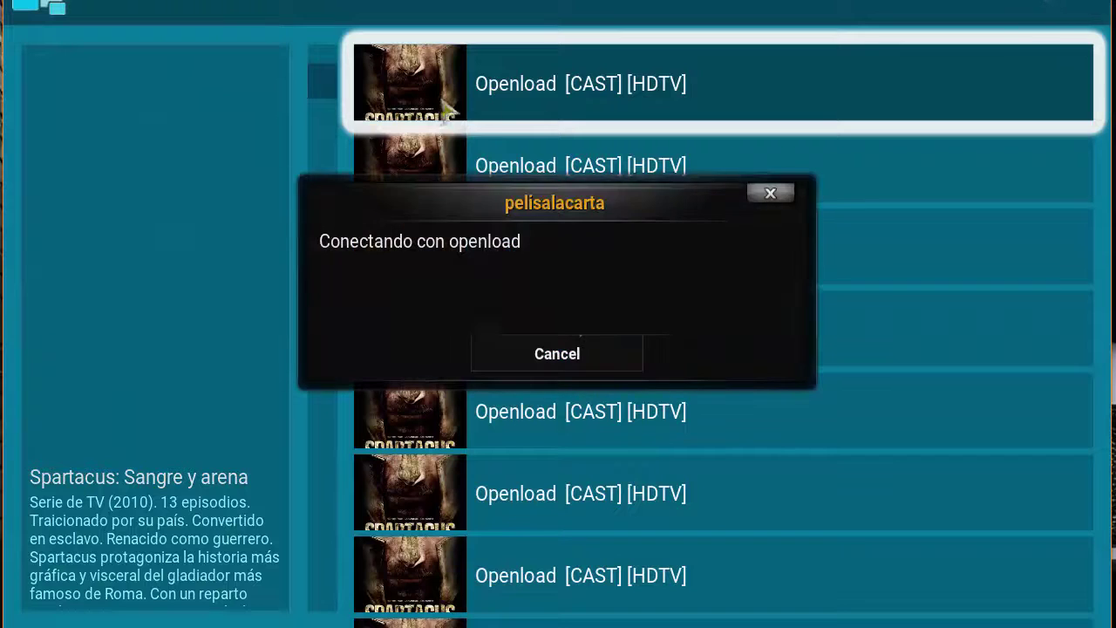
{"action": "left_click", "coordinate": [565, 351]}
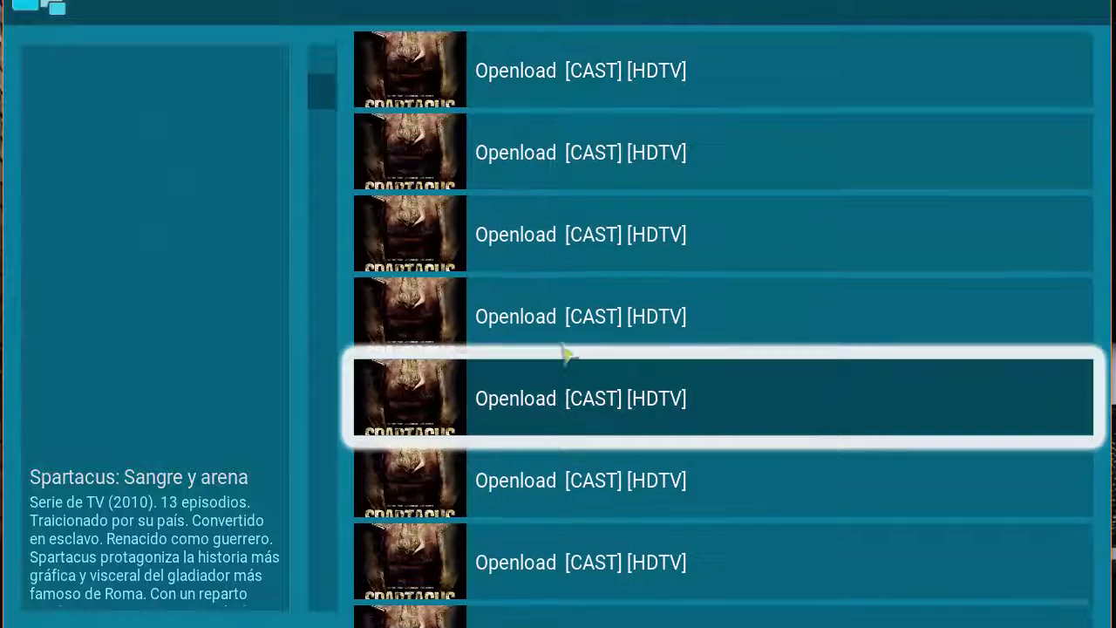
{"action": "scroll", "coordinate": [563, 350], "scroll_direction": "down", "scroll_amount": 5}
{"action": "scroll", "coordinate": [565, 351], "scroll_direction": "down", "scroll_amount": 10}
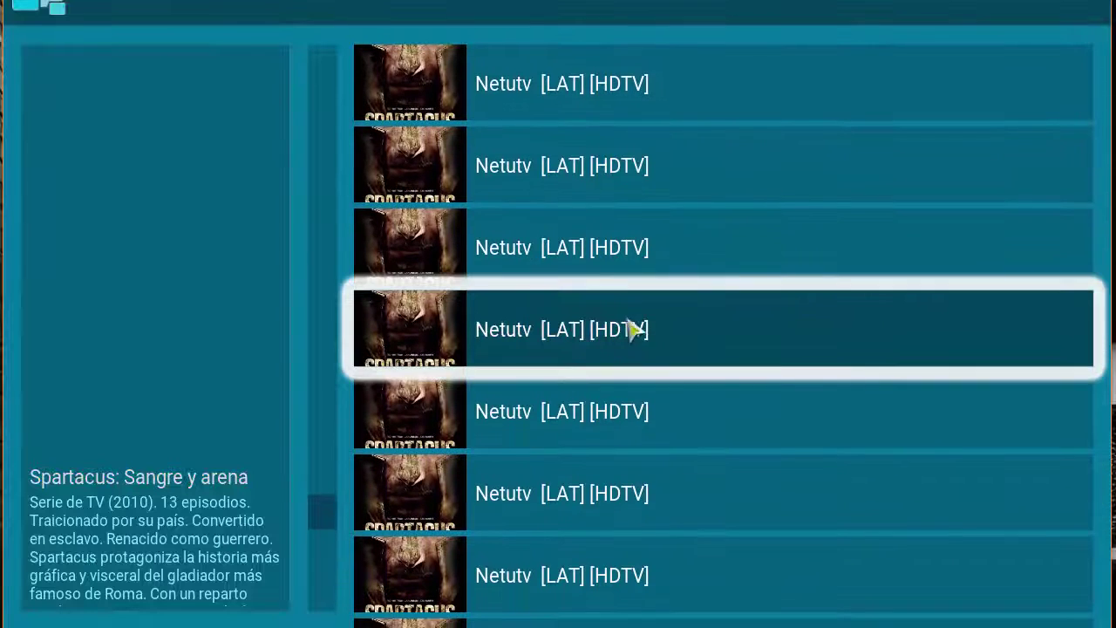
{"action": "left_click", "coordinate": [599, 271]}
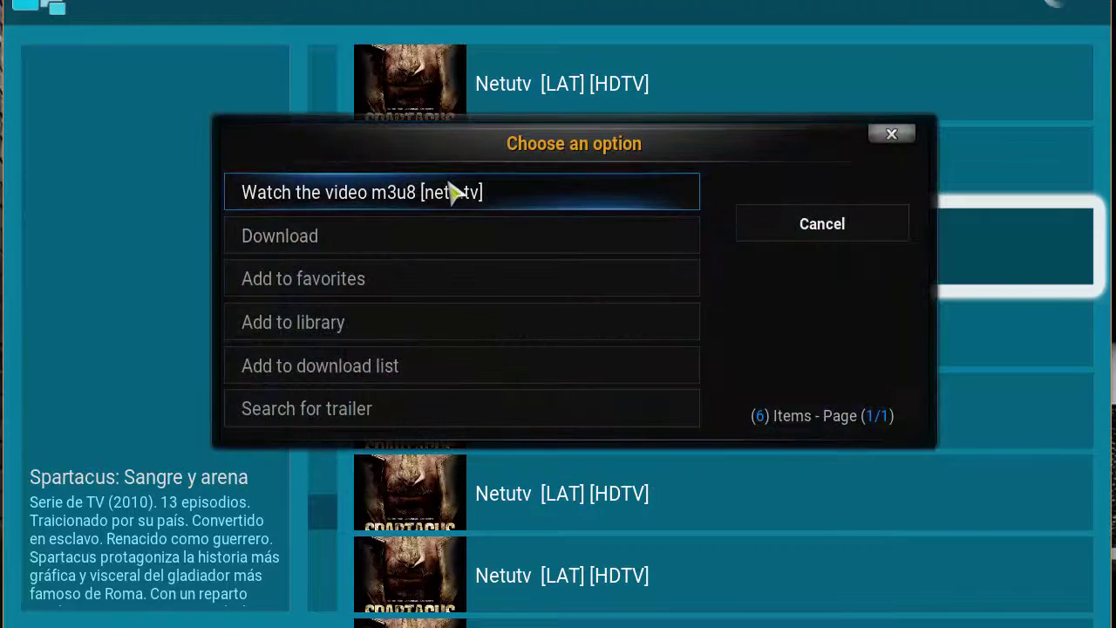
{"action": "left_click", "coordinate": [444, 186]}
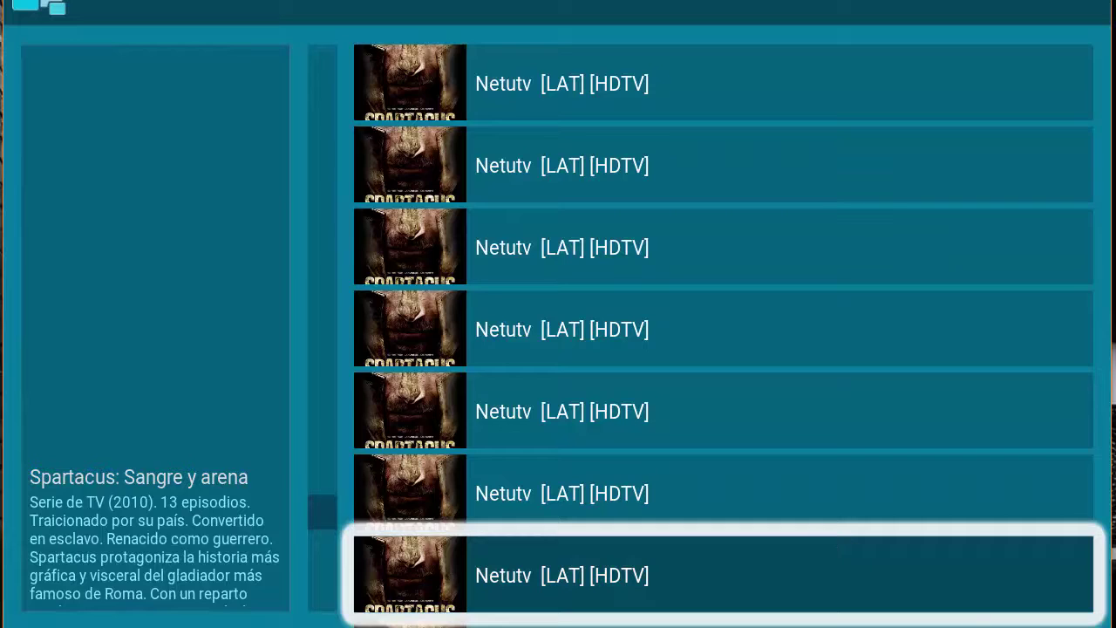
Jump the Spartacus episode ahead to about 10 minutes and leave playback.
{"action": "left_click", "coordinate": [665, 506]}
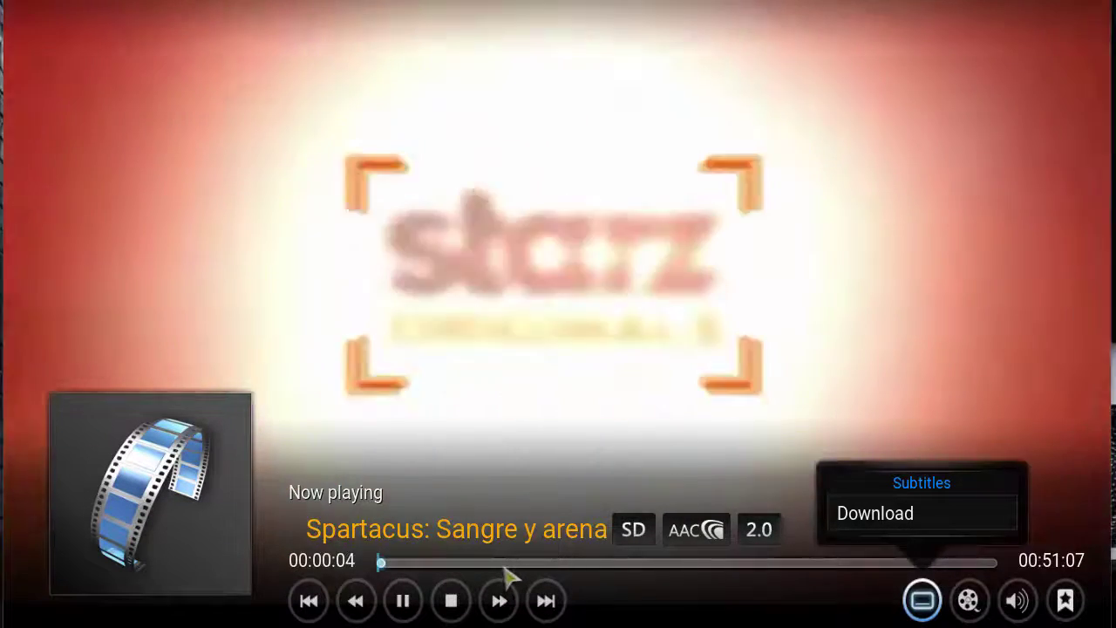
{"action": "left_click", "coordinate": [504, 565]}
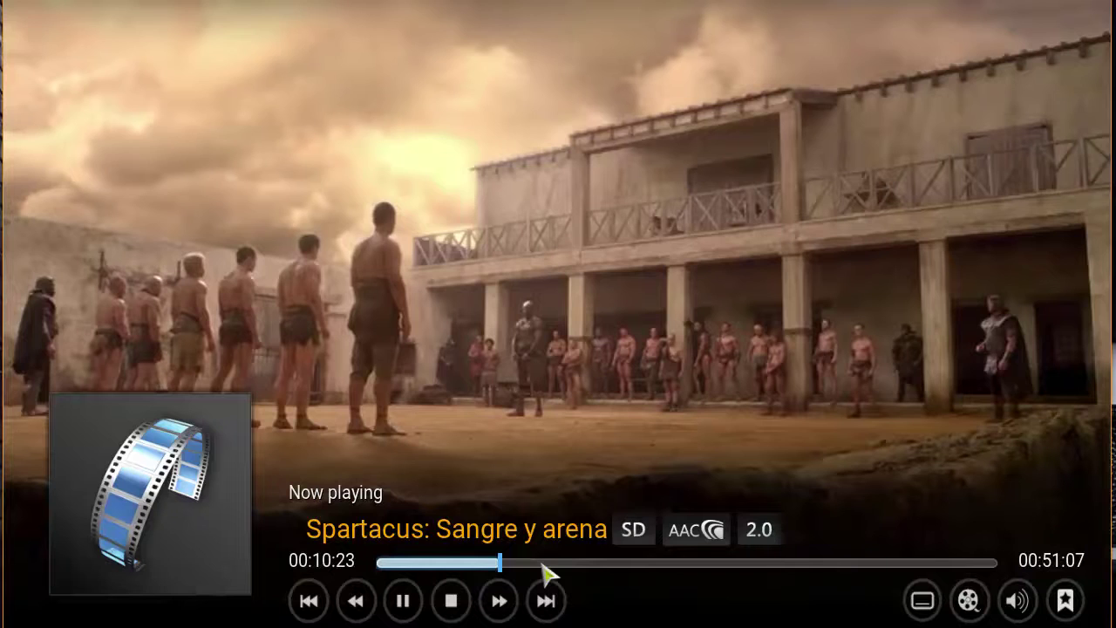
{"action": "key", "text": "Left"}
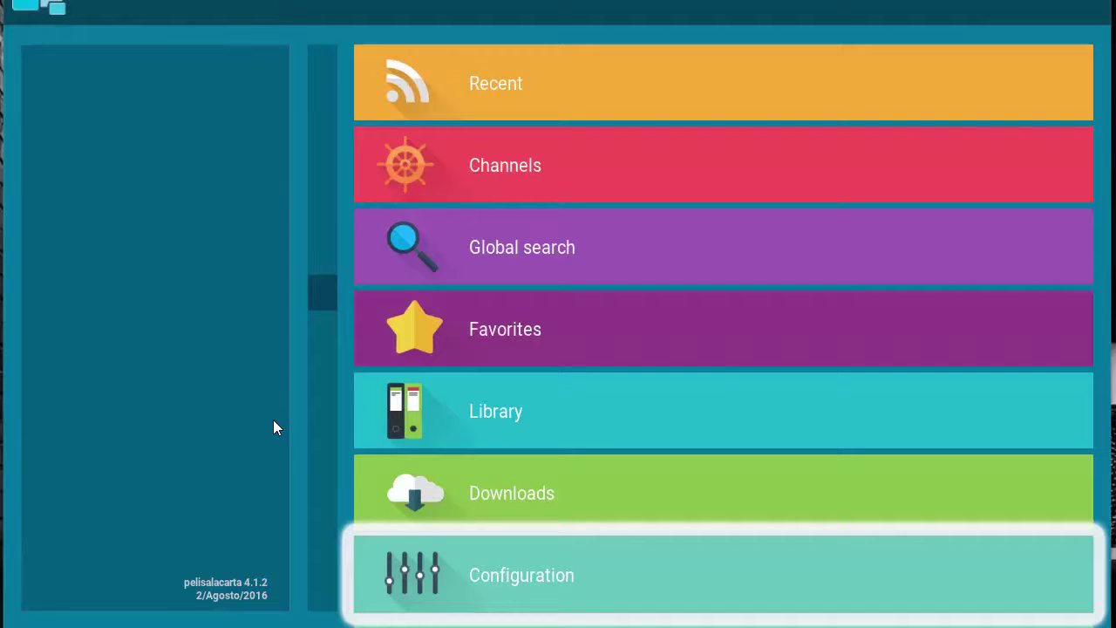
Open and close Configuration, then go to Channels and the movie channel list.
{"action": "key", "text": "Return"}
{"action": "key", "text": "BackSpace"}
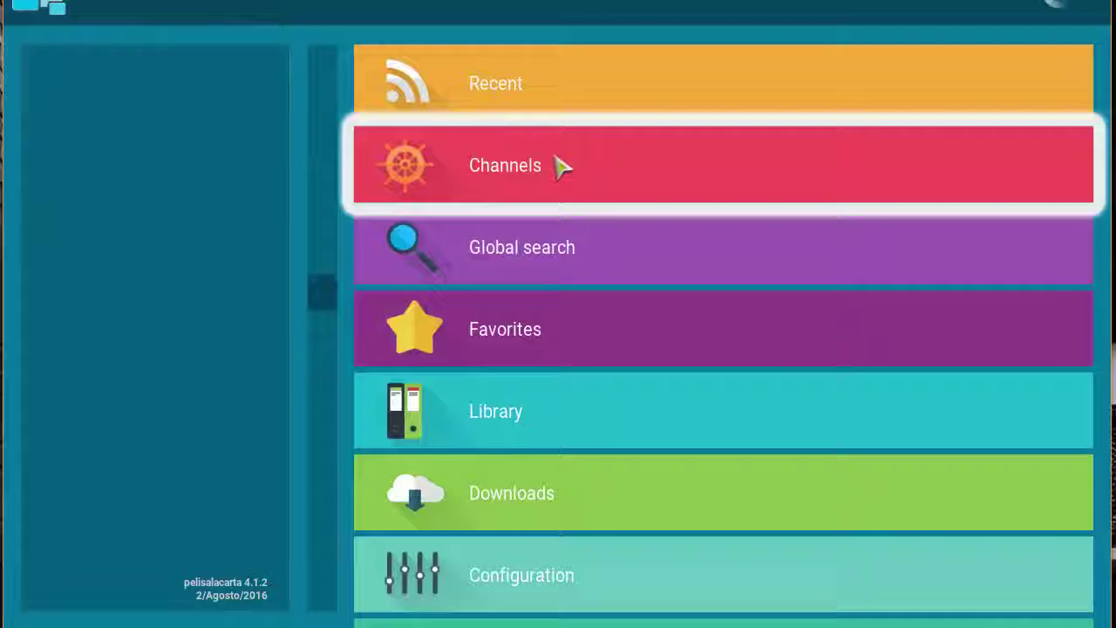
{"action": "left_click", "coordinate": [562, 167]}
{"action": "left_click", "coordinate": [528, 187]}
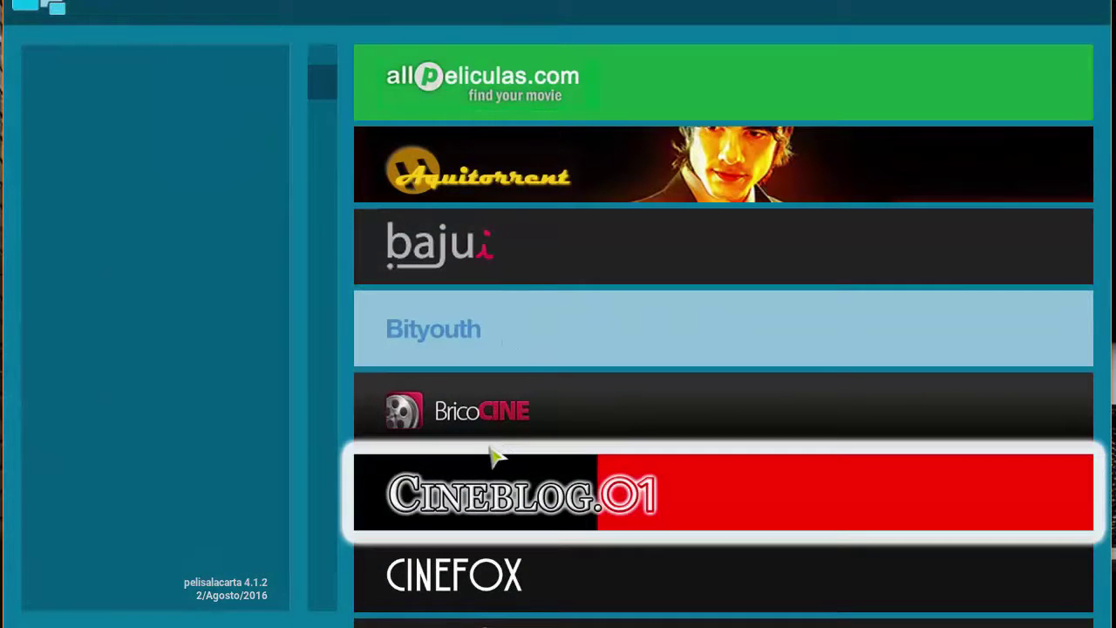
{"action": "scroll", "coordinate": [494, 455], "scroll_direction": "down", "scroll_amount": 7}
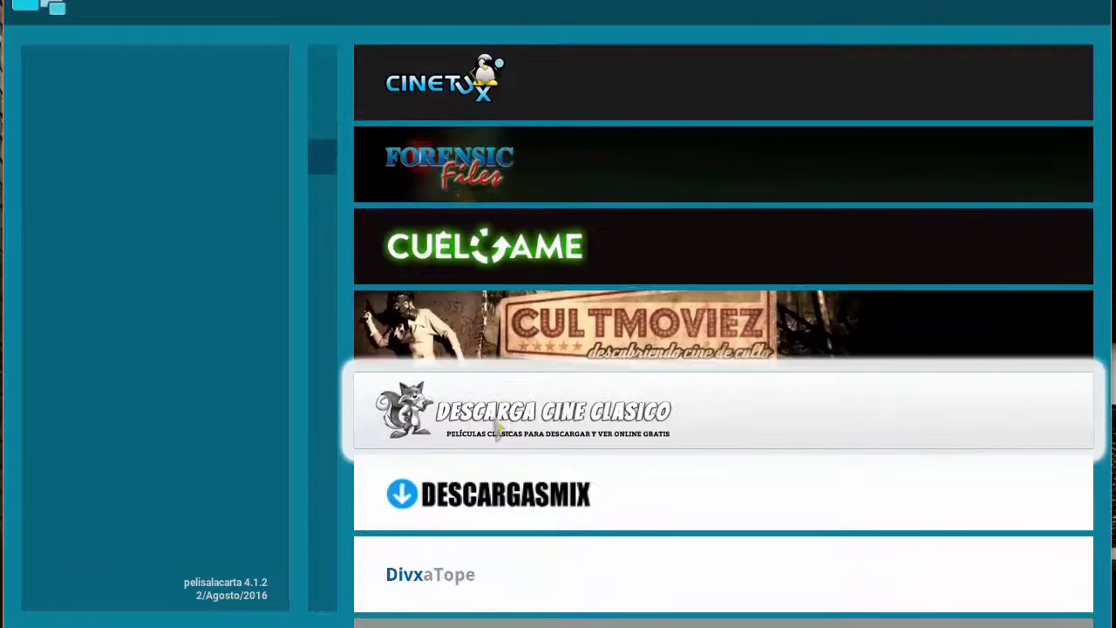
{"action": "scroll", "coordinate": [494, 427], "scroll_direction": "up", "scroll_amount": 7}
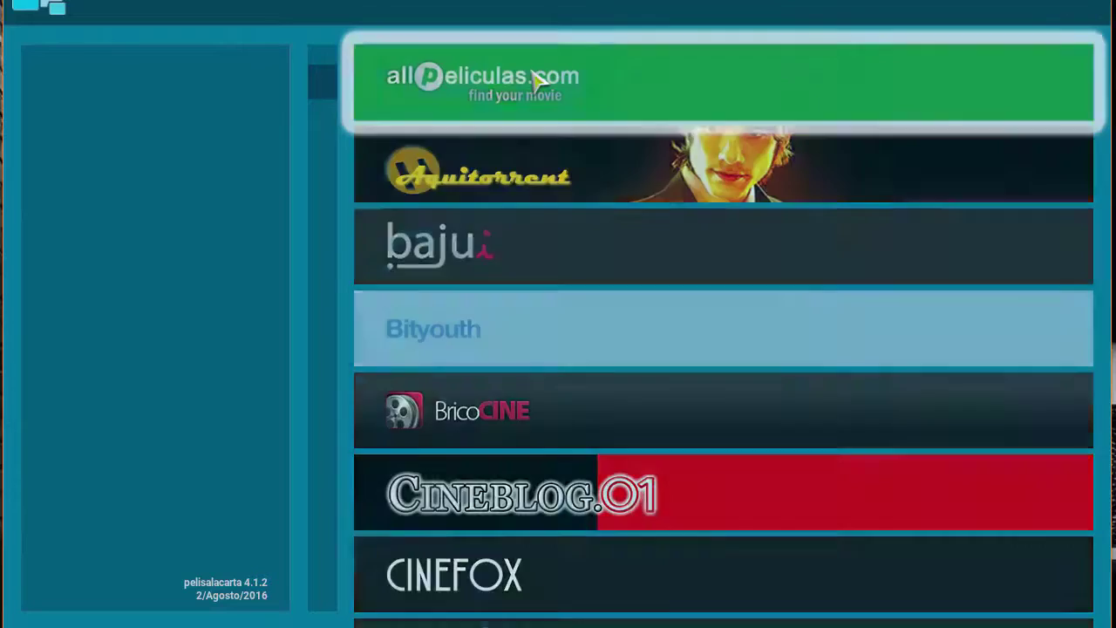
{"action": "left_click", "coordinate": [538, 77]}
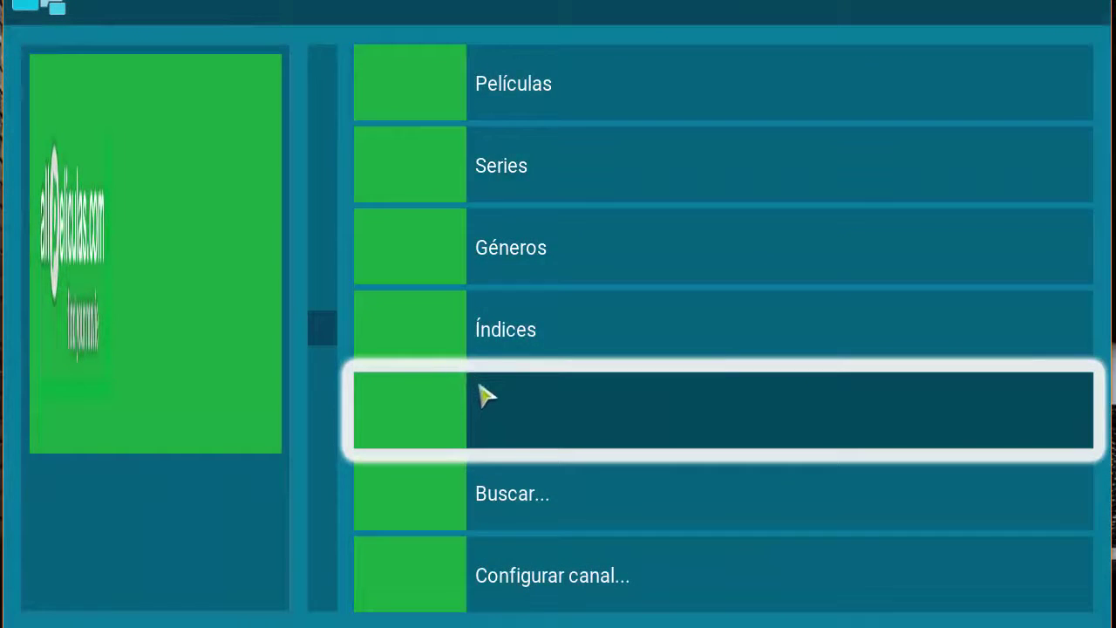
{"action": "left_click", "coordinate": [482, 173]}
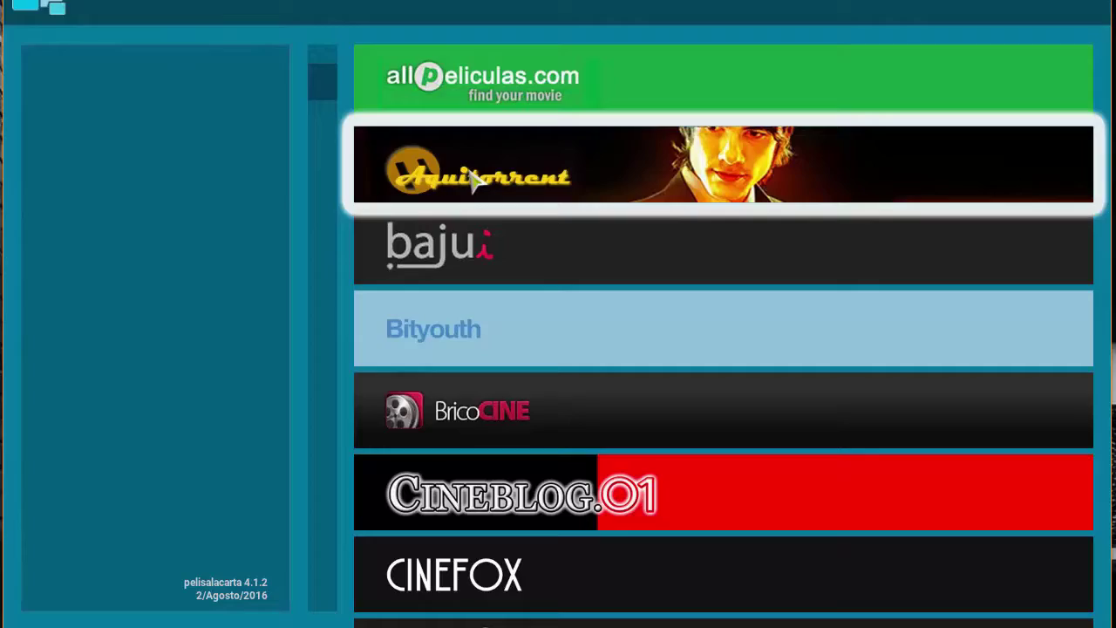
{"action": "left_click", "coordinate": [474, 179]}
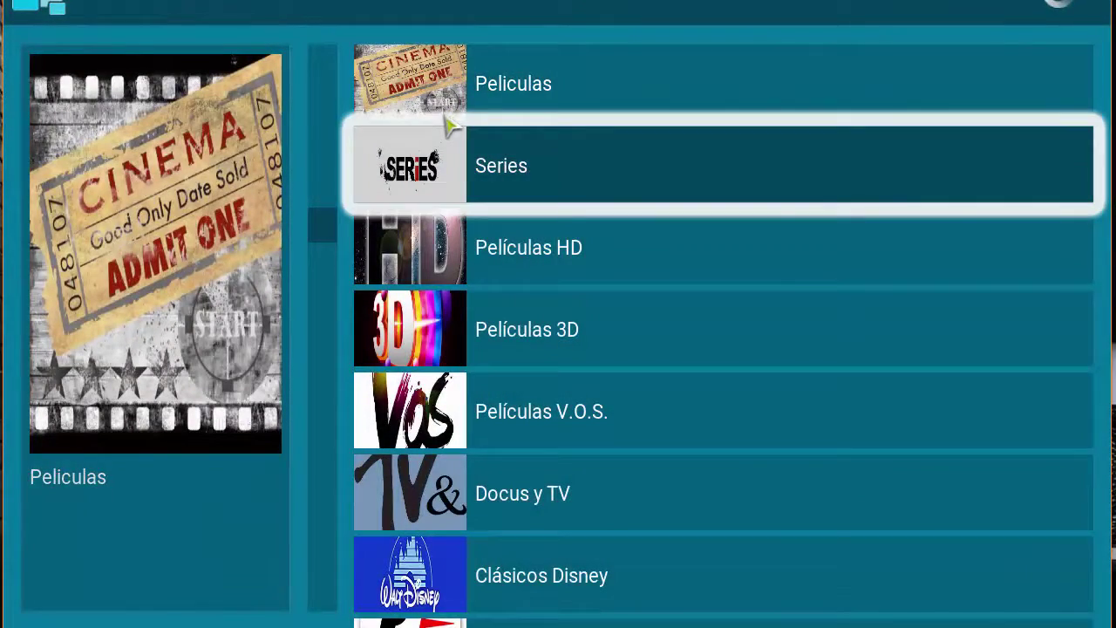
{"action": "left_click", "coordinate": [449, 126]}
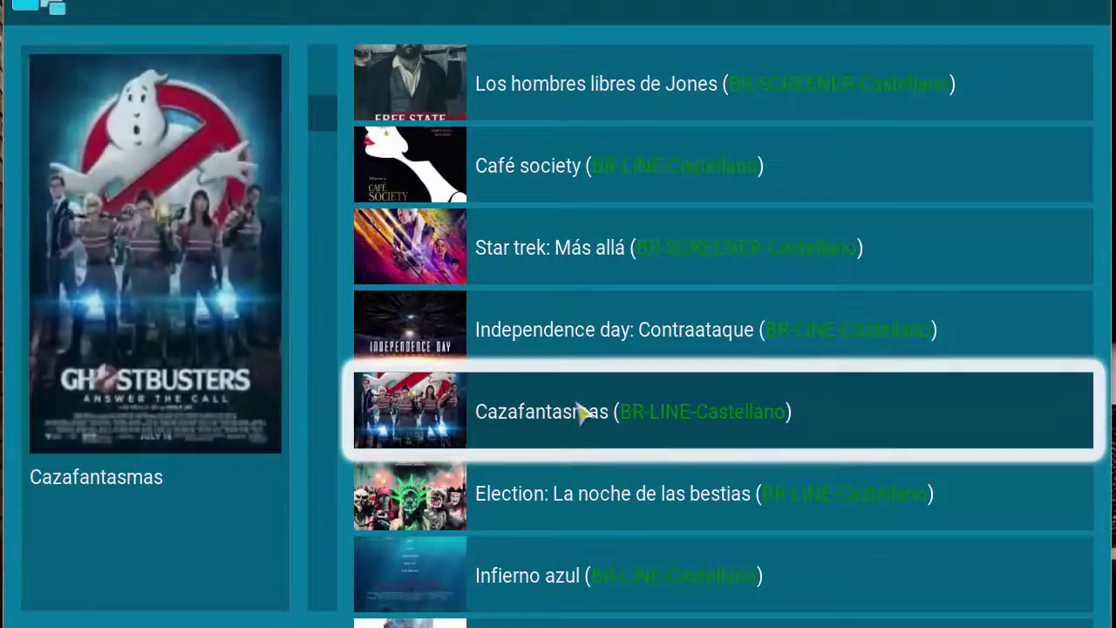
{"action": "right_click", "coordinate": [562, 387]}
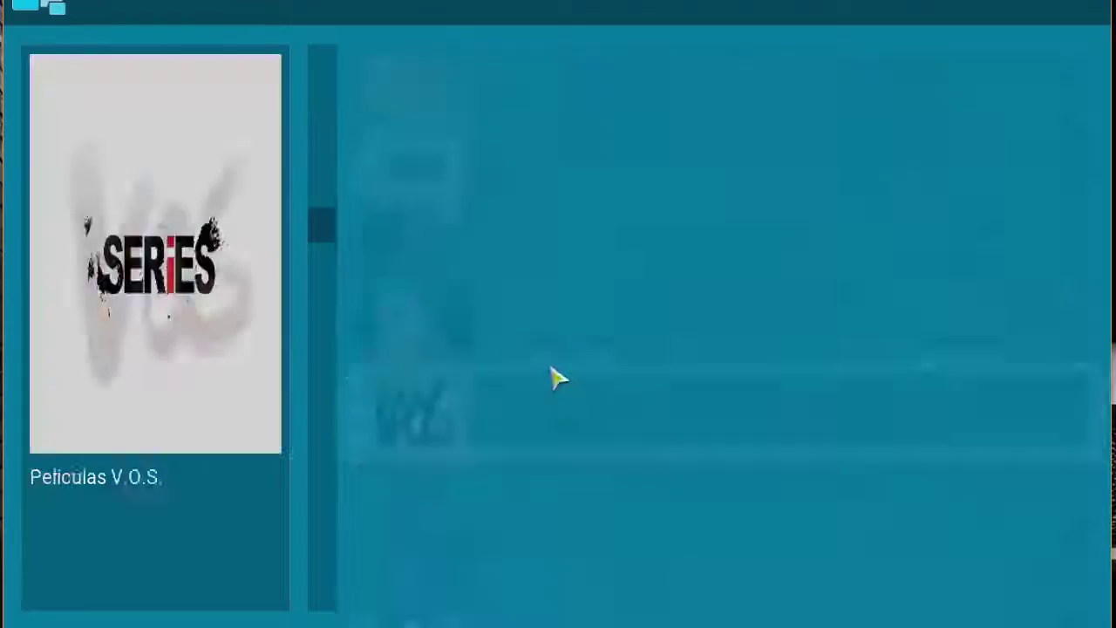
{"action": "right_click", "coordinate": [528, 342]}
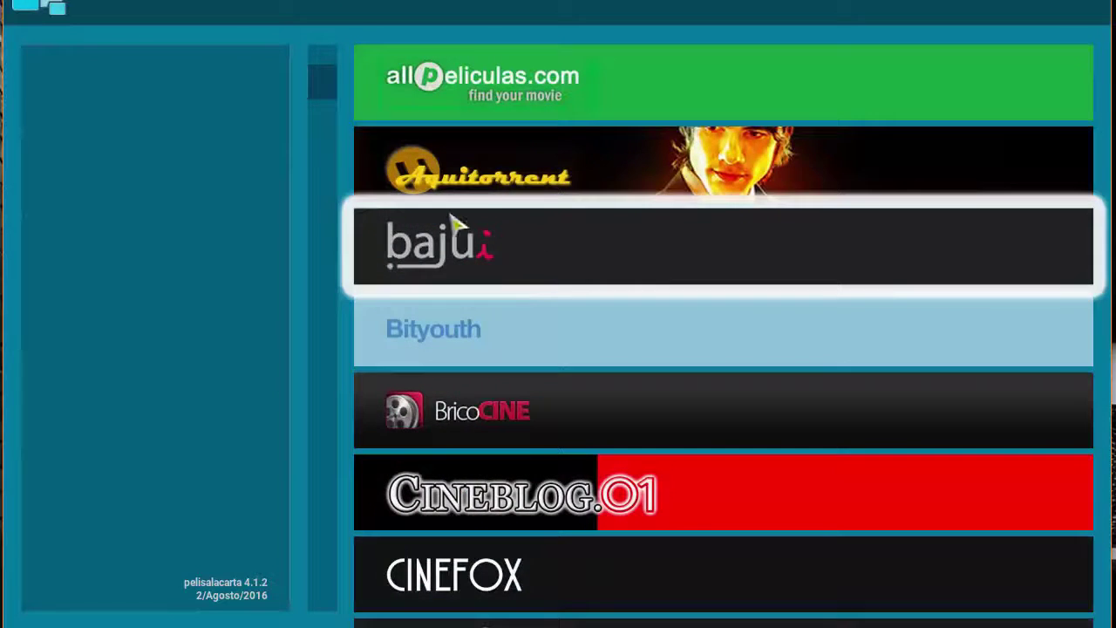
Open bajui's Series section, back out, reopen it, and choose Series - Novedades.
{"action": "left_click", "coordinate": [493, 231]}
{"action": "left_click", "coordinate": [527, 140]}
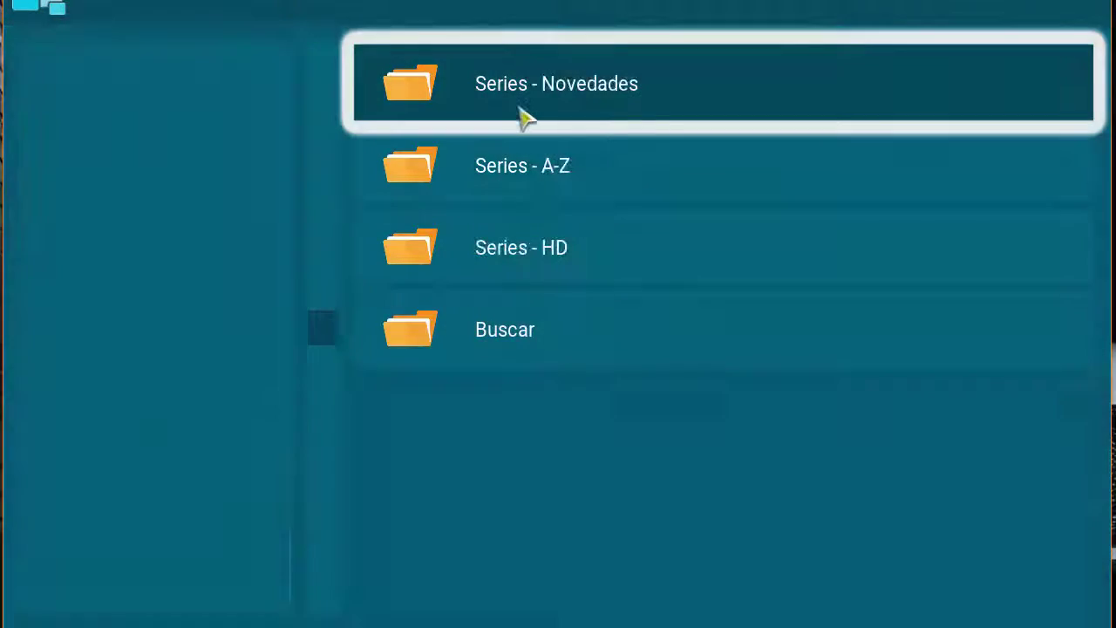
{"action": "right_click", "coordinate": [521, 112]}
{"action": "left_click", "coordinate": [531, 131]}
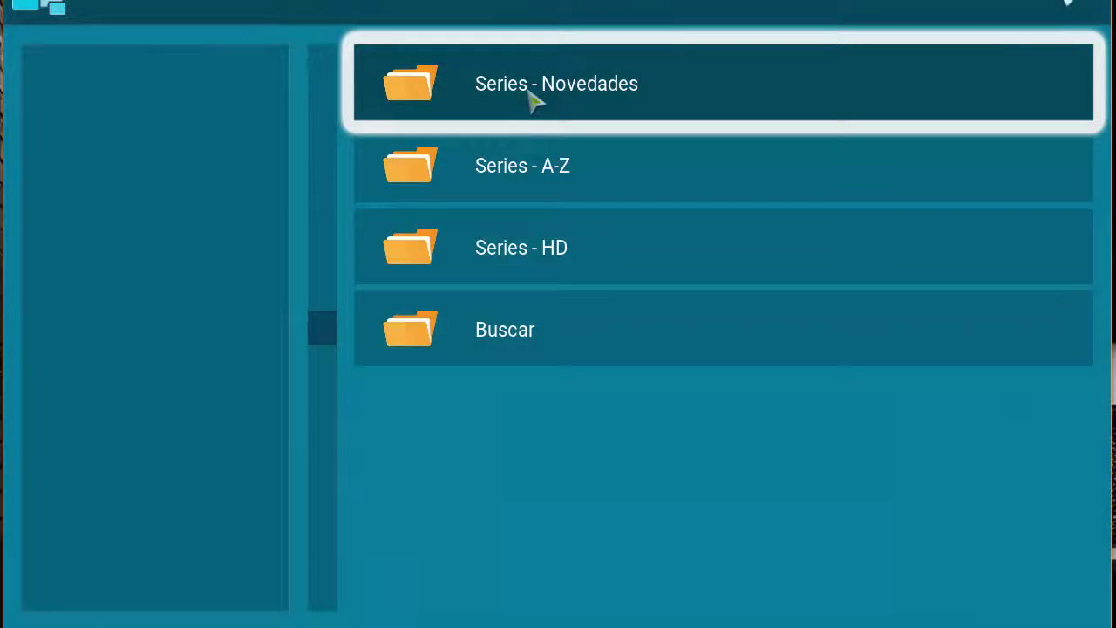
{"action": "left_click", "coordinate": [534, 101]}
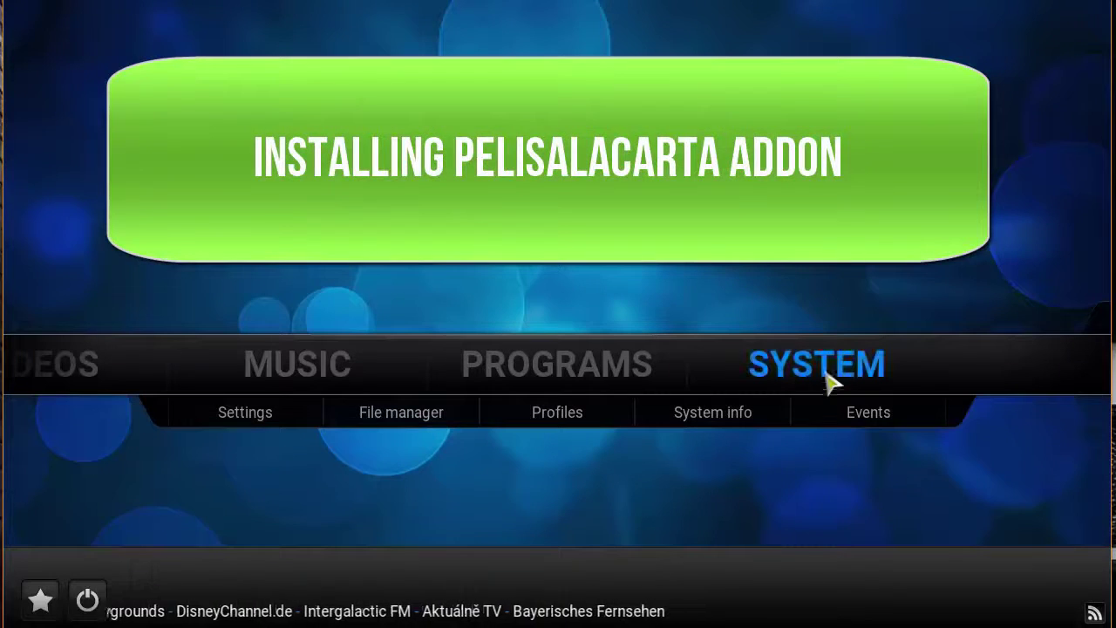
{"action": "left_click", "coordinate": [422, 425]}
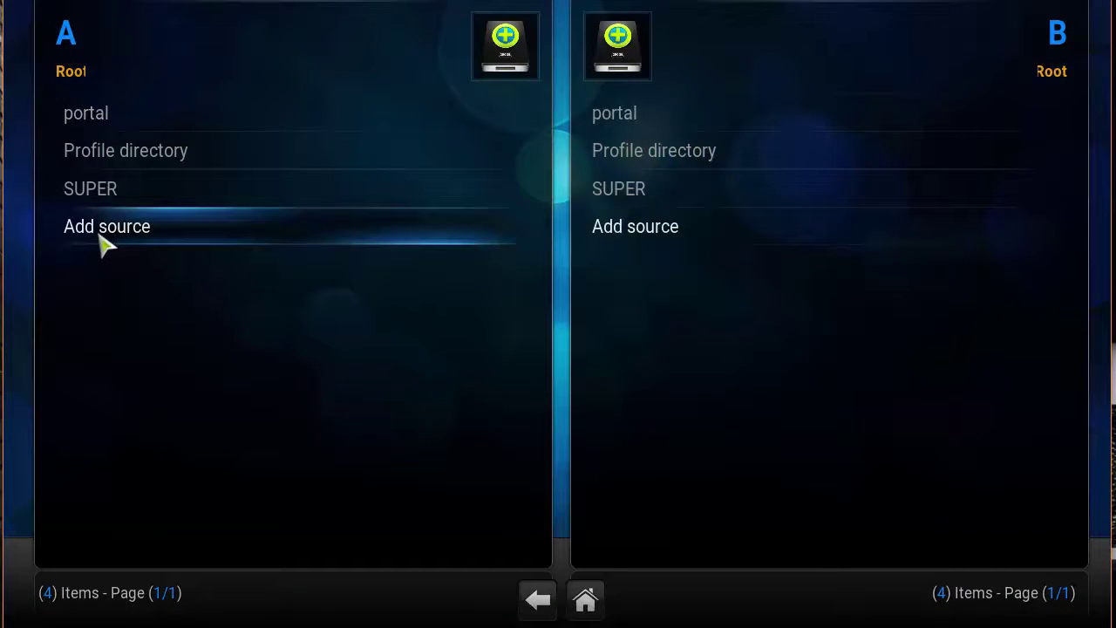
{"action": "left_click", "coordinate": [102, 242]}
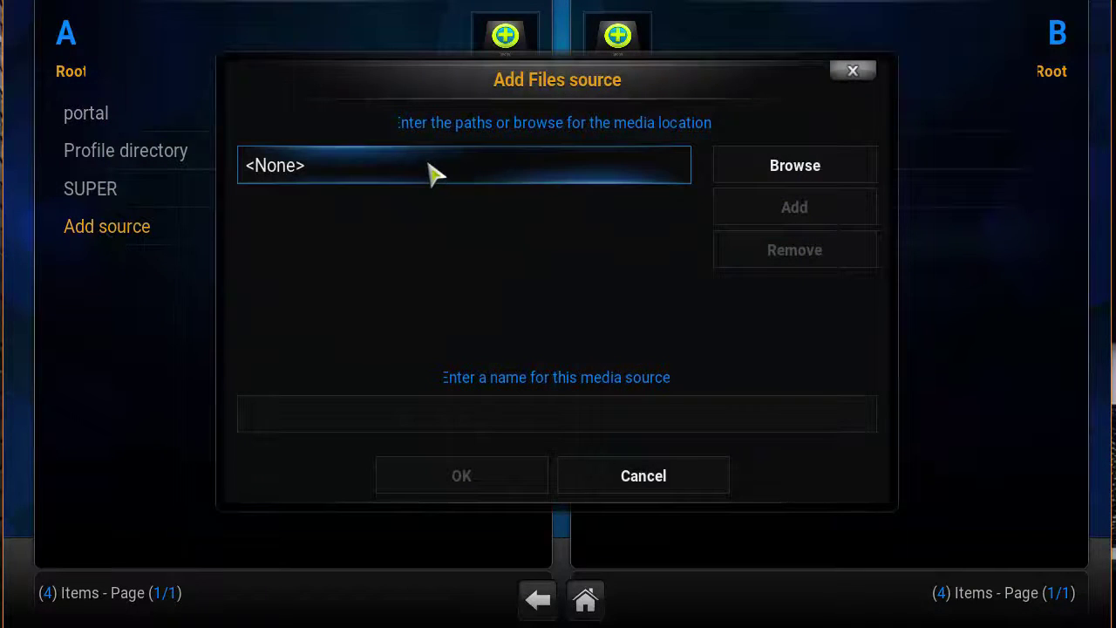
{"action": "left_click", "coordinate": [435, 174]}
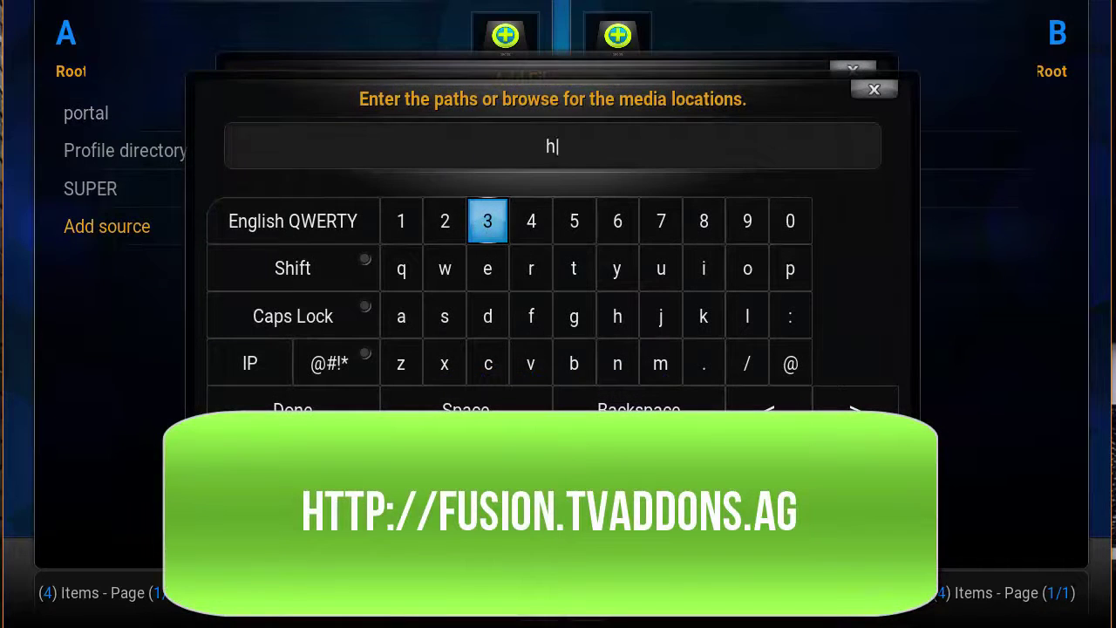
{"action": "type", "text": "http://fu"}
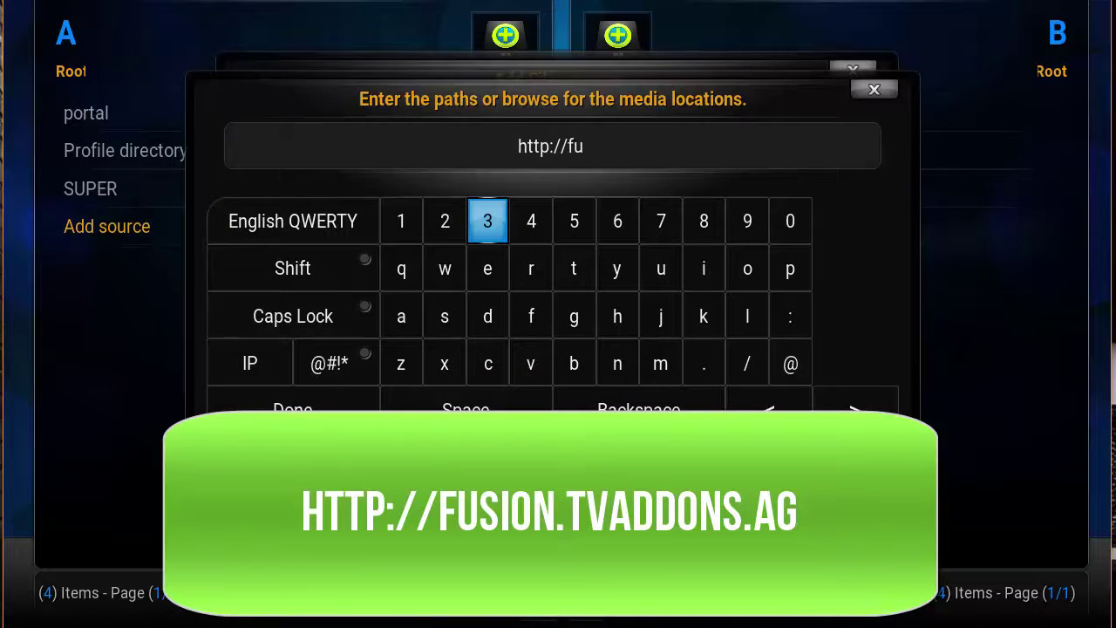
{"action": "type", "text": "sion.tvaddons.ag"}
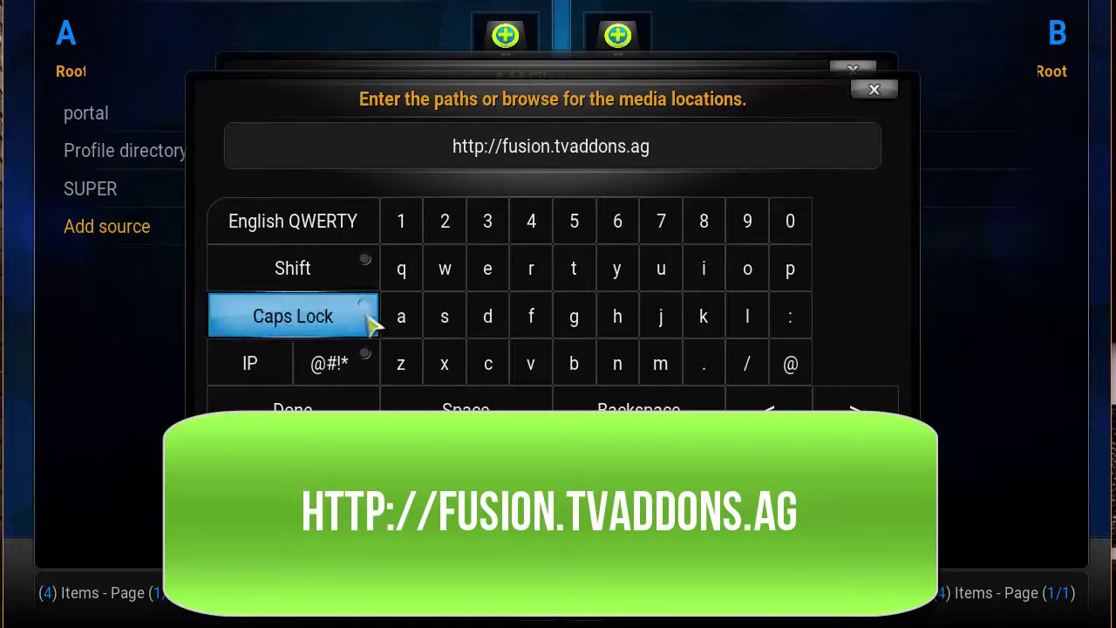
{"action": "left_click", "coordinate": [286, 408]}
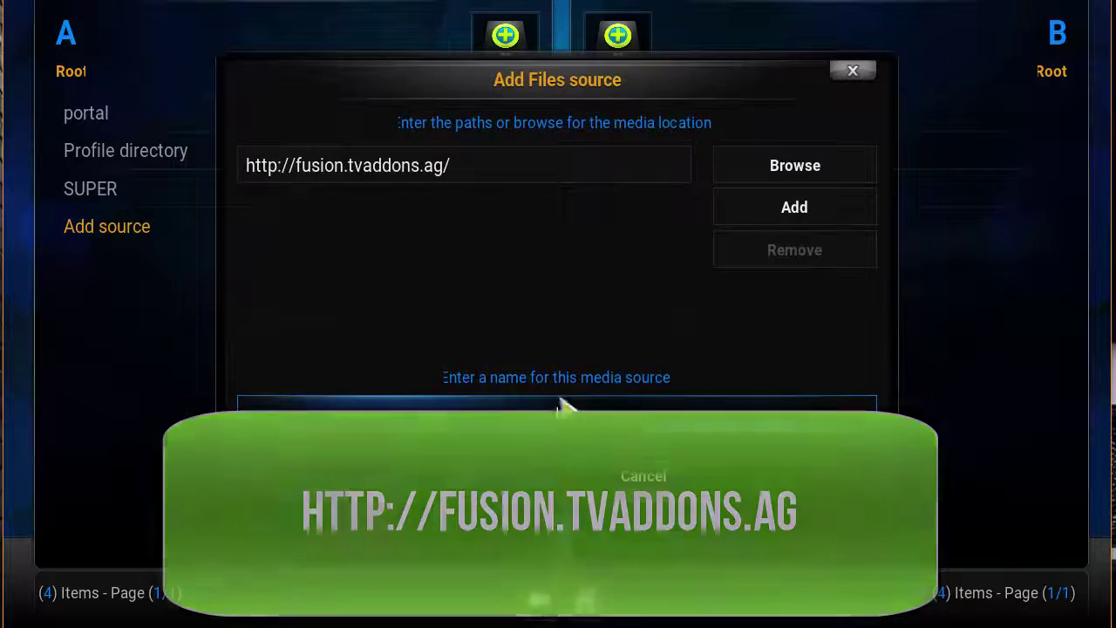
{"action": "left_click", "coordinate": [553, 417]}
{"action": "type", "text": "FUSION"}
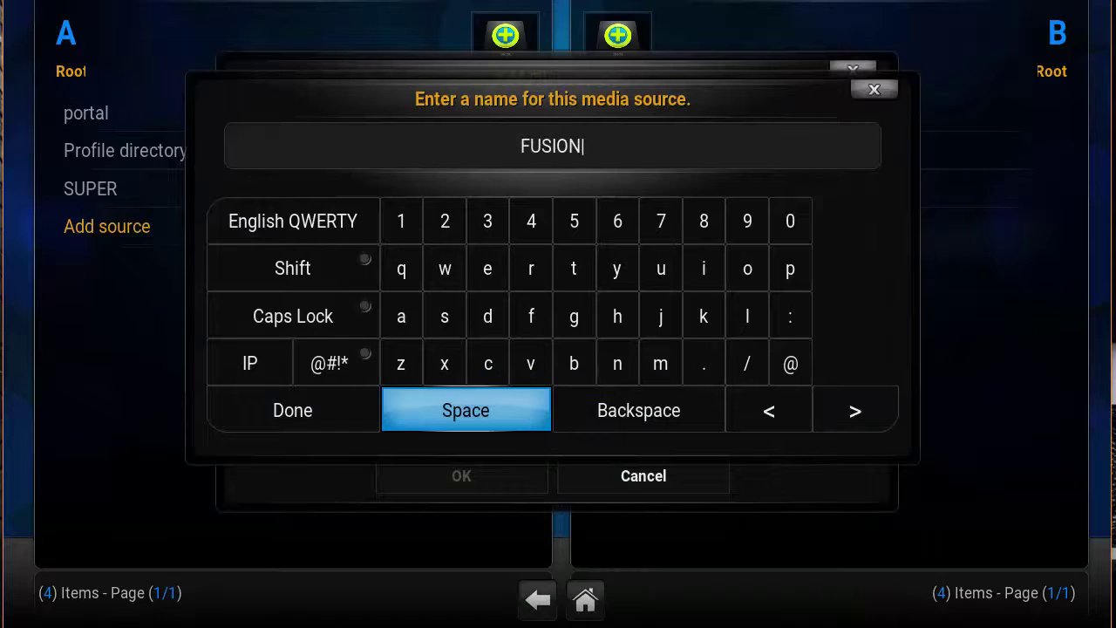
{"action": "left_click", "coordinate": [303, 415]}
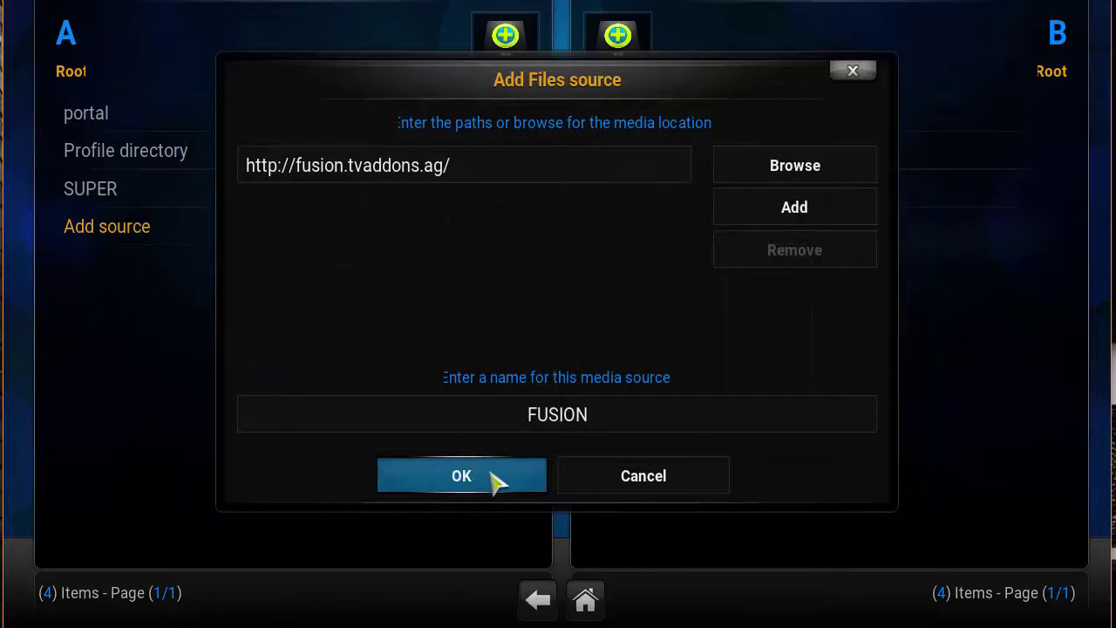
{"action": "left_click", "coordinate": [497, 481]}
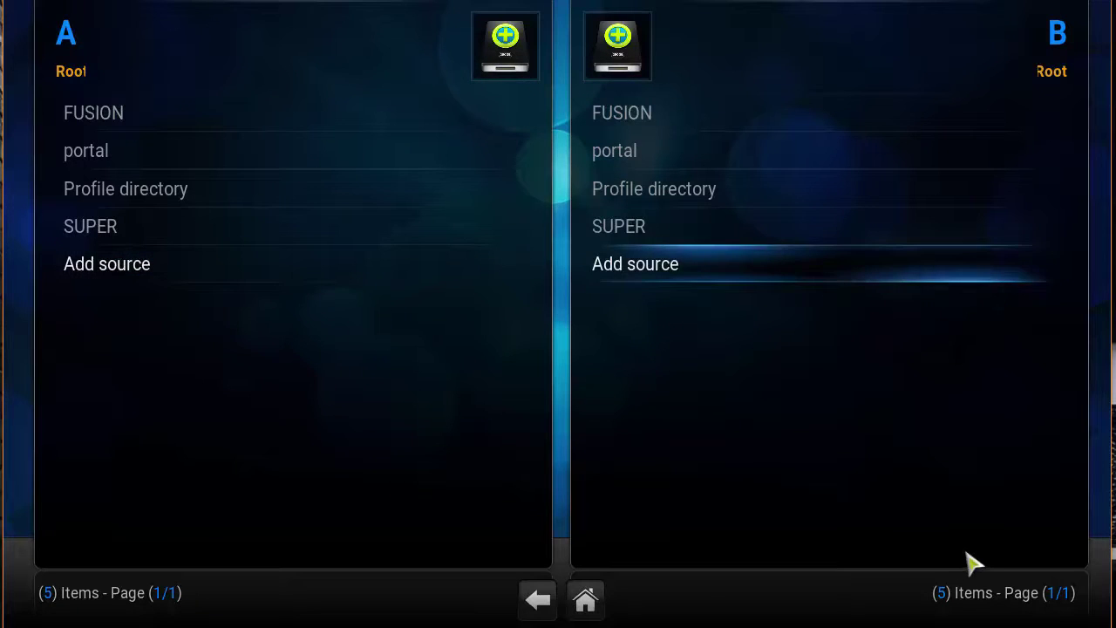
{"action": "left_click", "coordinate": [602, 603]}
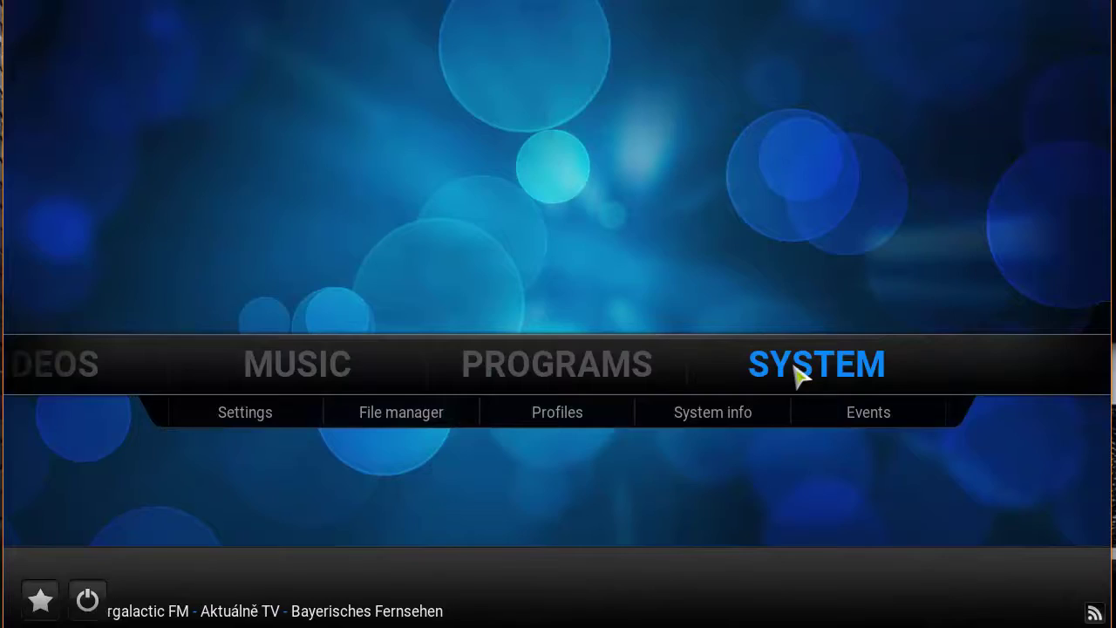
Install Addon Installer from plugin.program.addoninstaller-1.2.9.zip in the FUSION start-here folder.
{"action": "left_click", "coordinate": [799, 378]}
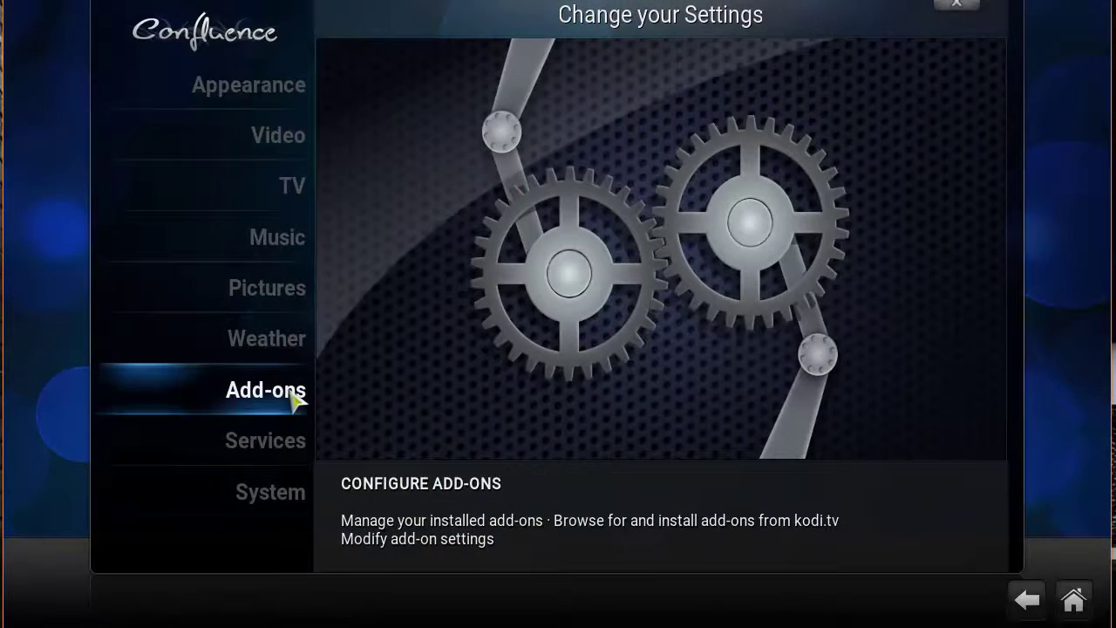
{"action": "left_click", "coordinate": [297, 398]}
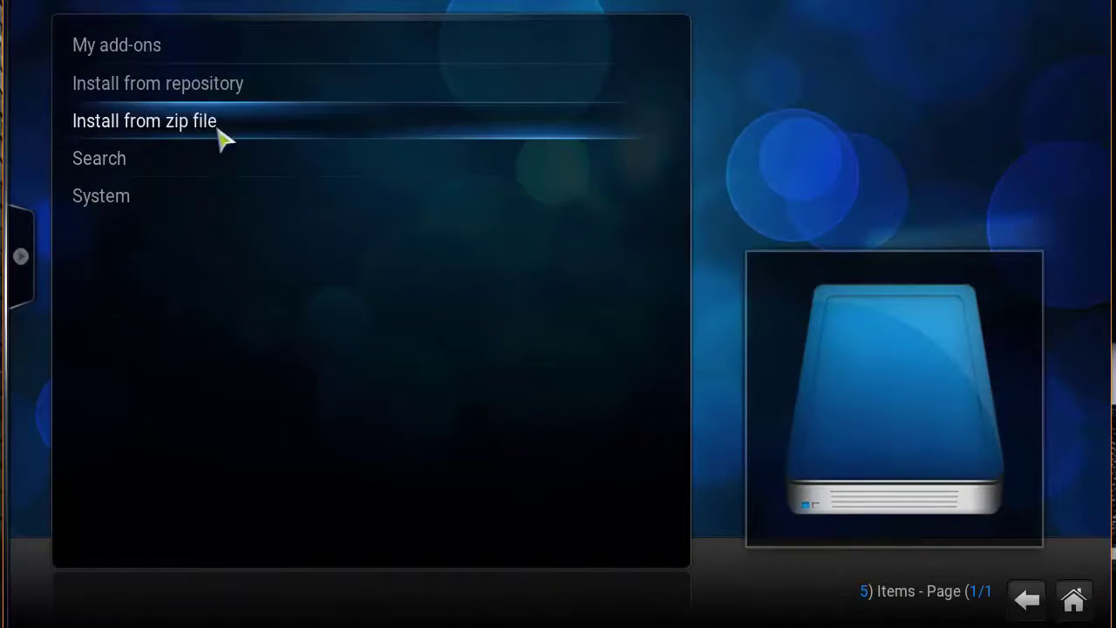
{"action": "left_click", "coordinate": [214, 126]}
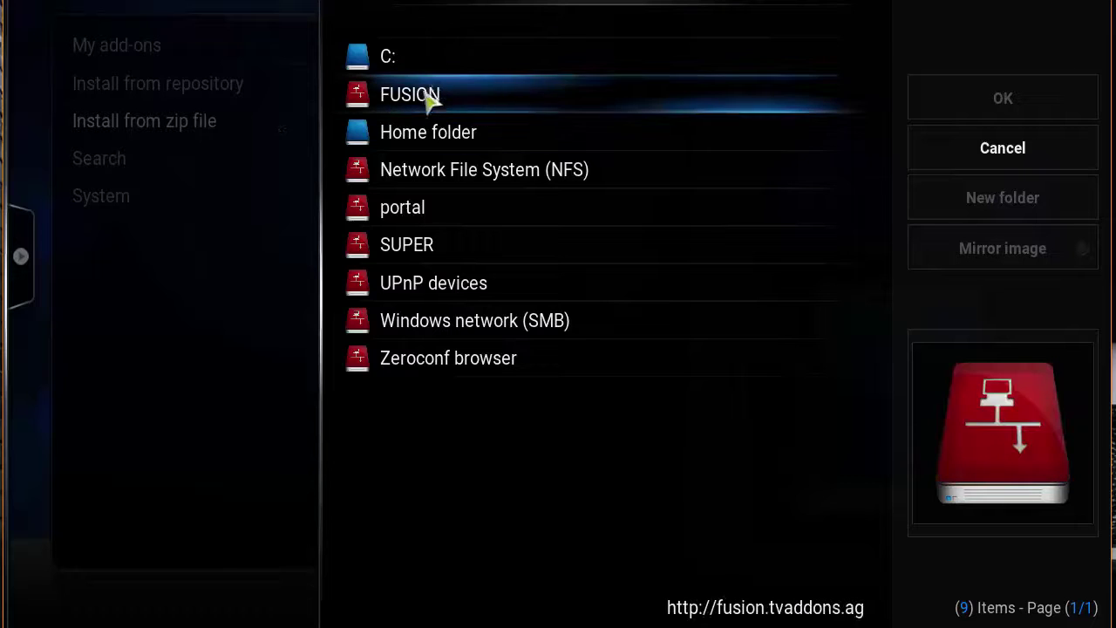
{"action": "left_click", "coordinate": [441, 101]}
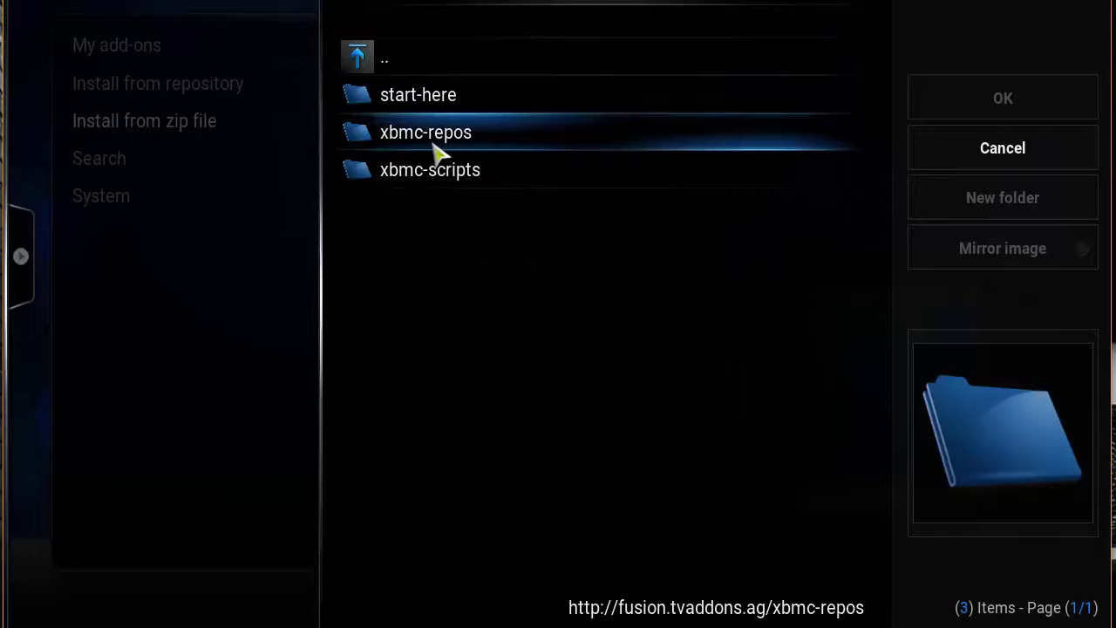
{"action": "left_click", "coordinate": [431, 113]}
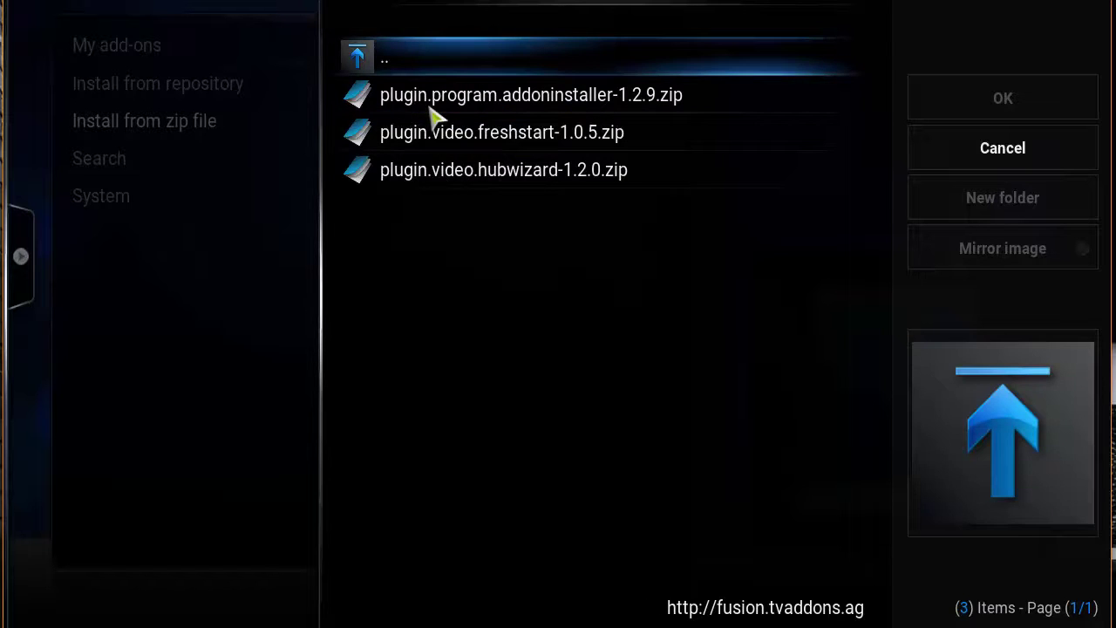
{"action": "left_click", "coordinate": [590, 104]}
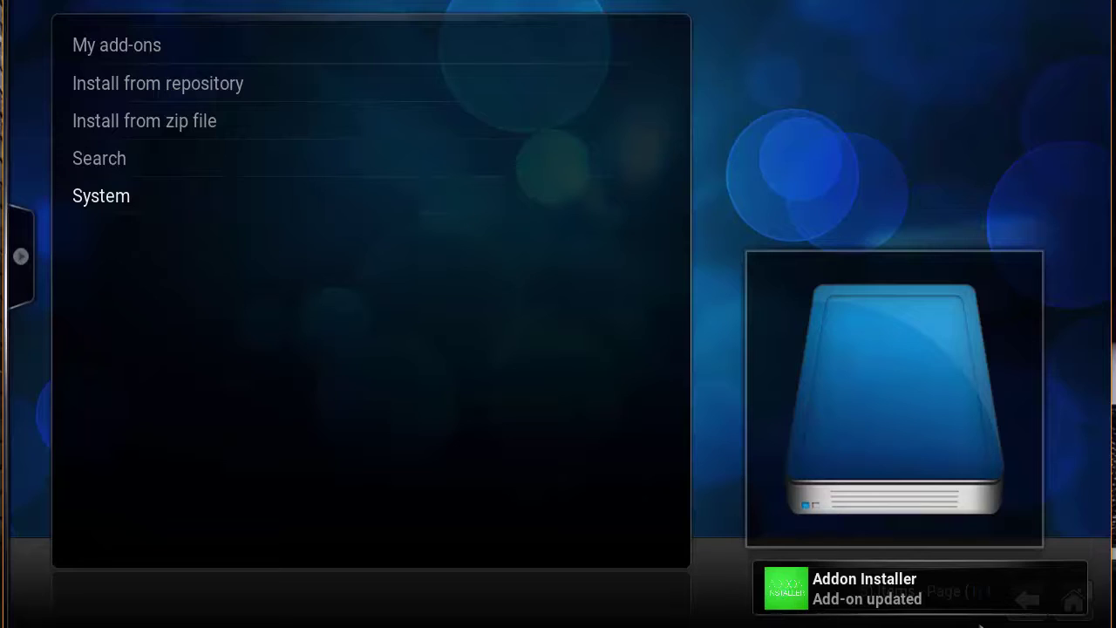
Return to the home screen, open Programs, and get to the Addon Installer main menu.
{"action": "left_click", "coordinate": [1029, 603]}
{"action": "left_click", "coordinate": [1032, 605]}
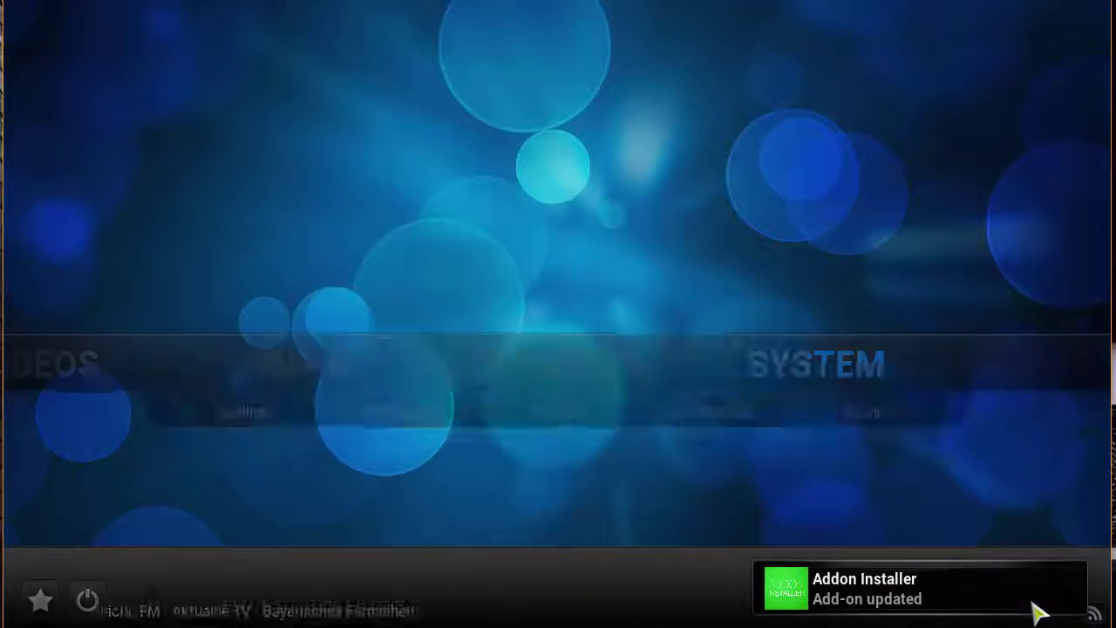
{"action": "left_click", "coordinate": [602, 374]}
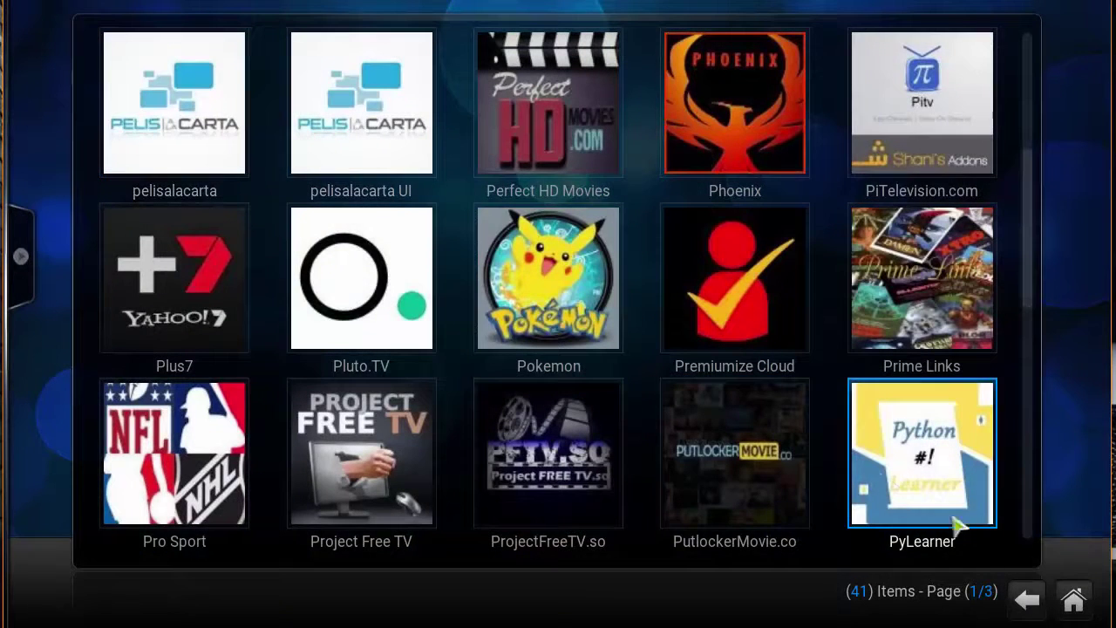
{"action": "left_click", "coordinate": [1029, 600]}
{"action": "left_click", "coordinate": [1029, 600]}
{"action": "left_click", "coordinate": [1029, 600]}
{"action": "left_click", "coordinate": [1028, 600]}
{"action": "left_click", "coordinate": [1029, 600]}
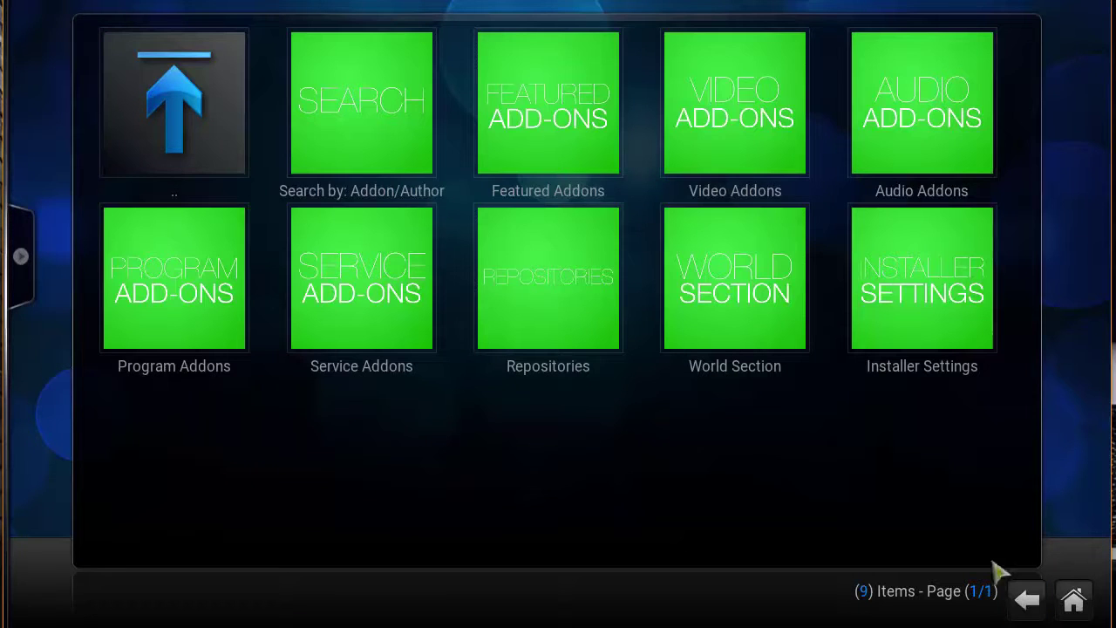
Open Video Addons and page forward to the page listing pelisalacarta UI.
{"action": "left_click", "coordinate": [755, 150]}
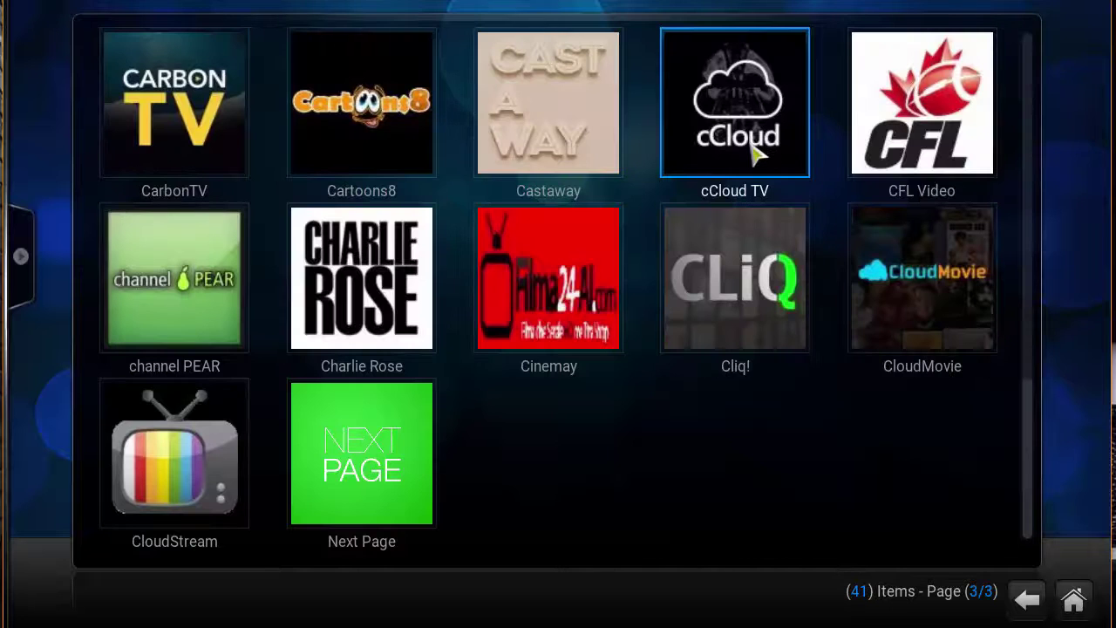
{"action": "left_click", "coordinate": [397, 488]}
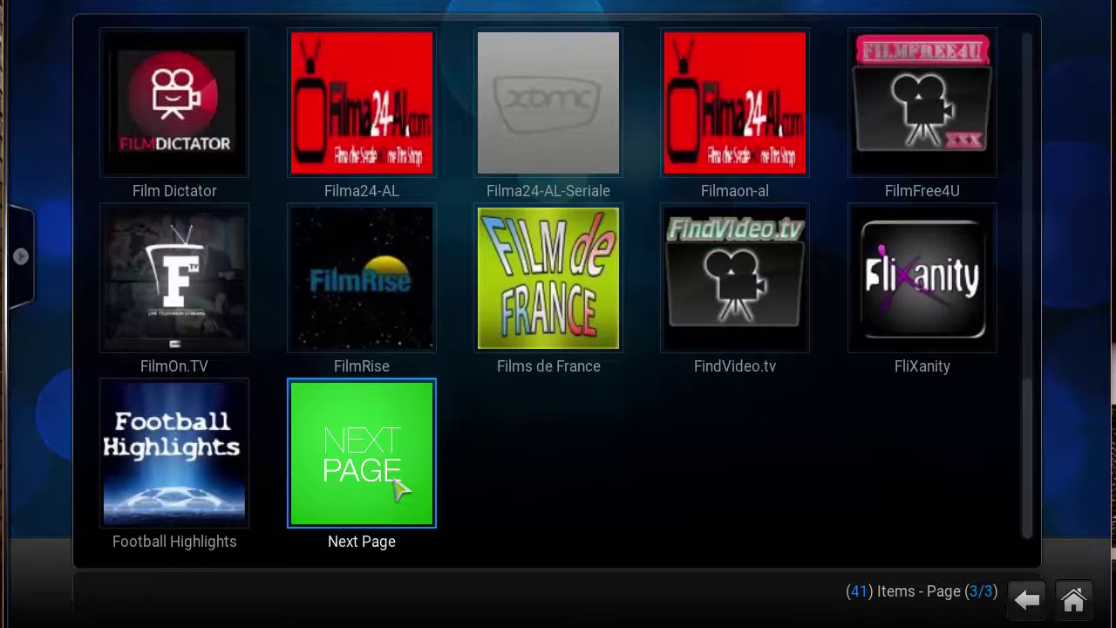
{"action": "left_click", "coordinate": [396, 488]}
{"action": "left_click", "coordinate": [397, 488]}
{"action": "left_click", "coordinate": [397, 489]}
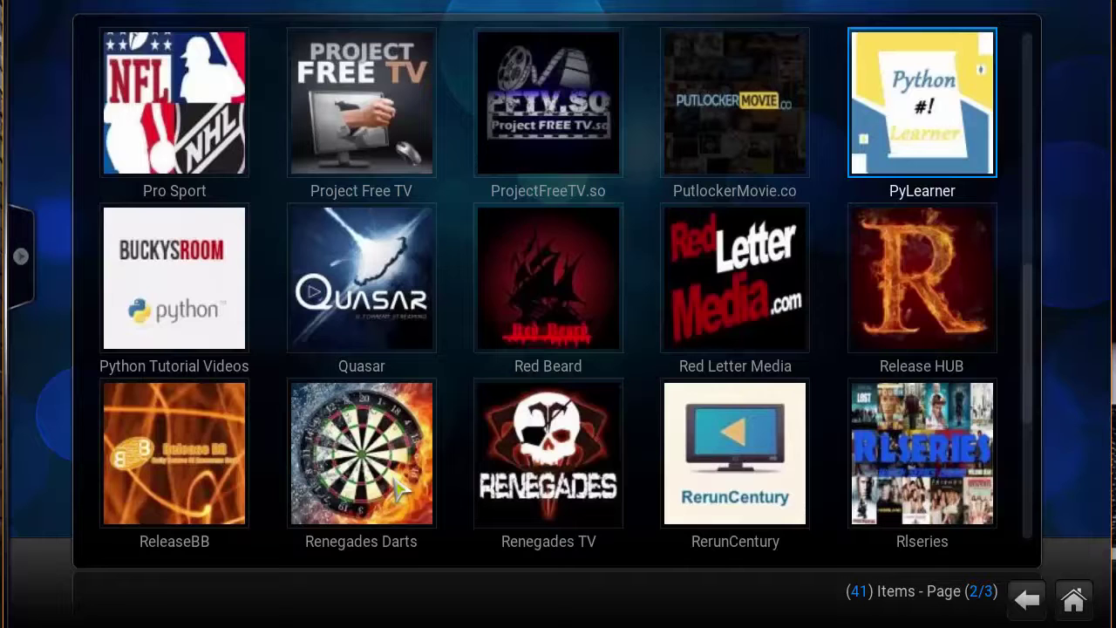
{"action": "scroll", "coordinate": [397, 489], "scroll_direction": "up", "scroll_amount": 1}
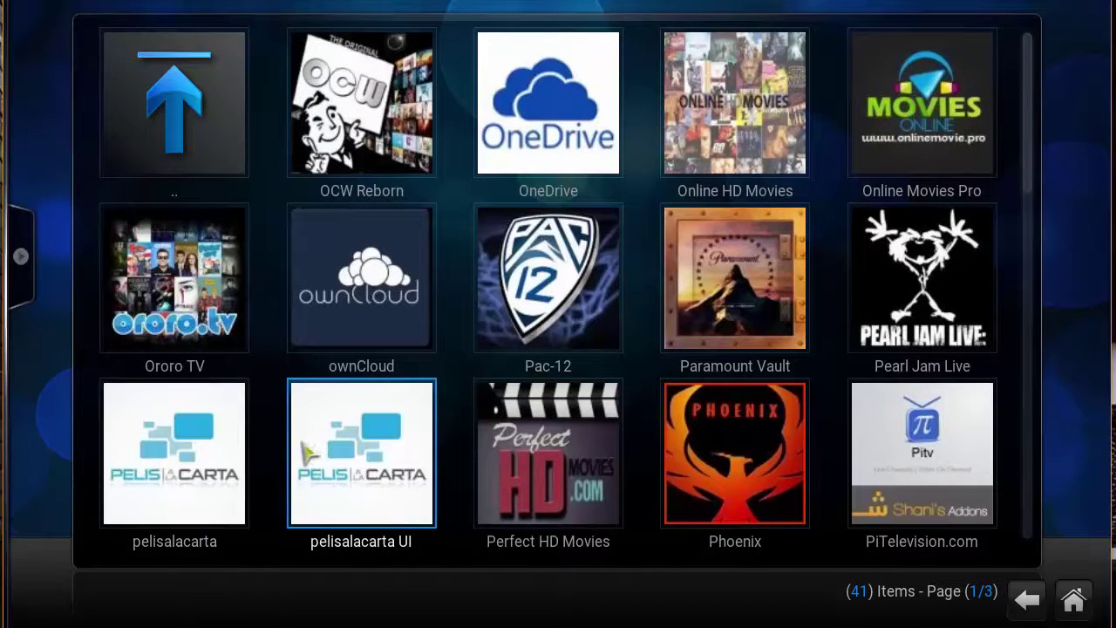
Install the pelisalacarta UI add-on and confirm it in the Please Confirm dialog.
{"action": "left_click", "coordinate": [397, 468]}
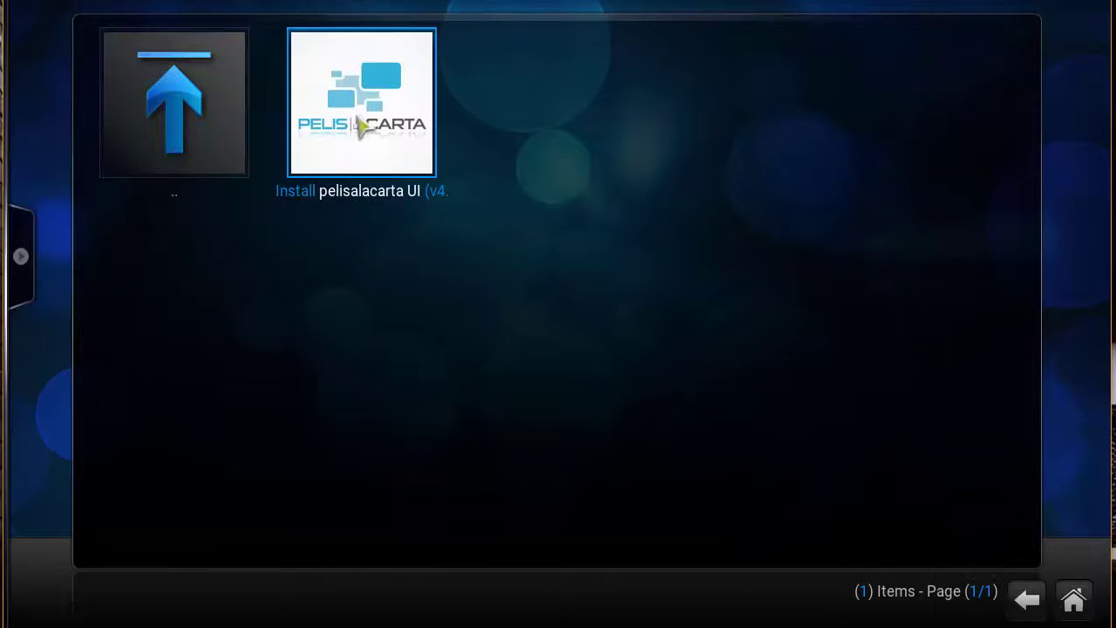
{"action": "left_click", "coordinate": [360, 125]}
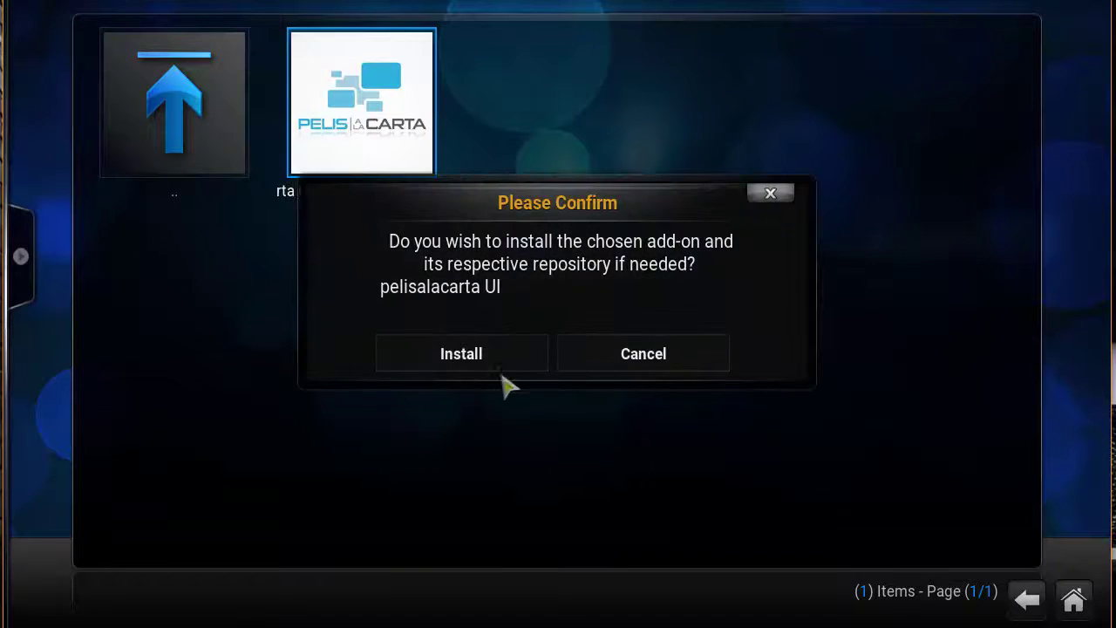
{"action": "left_click", "coordinate": [508, 368]}
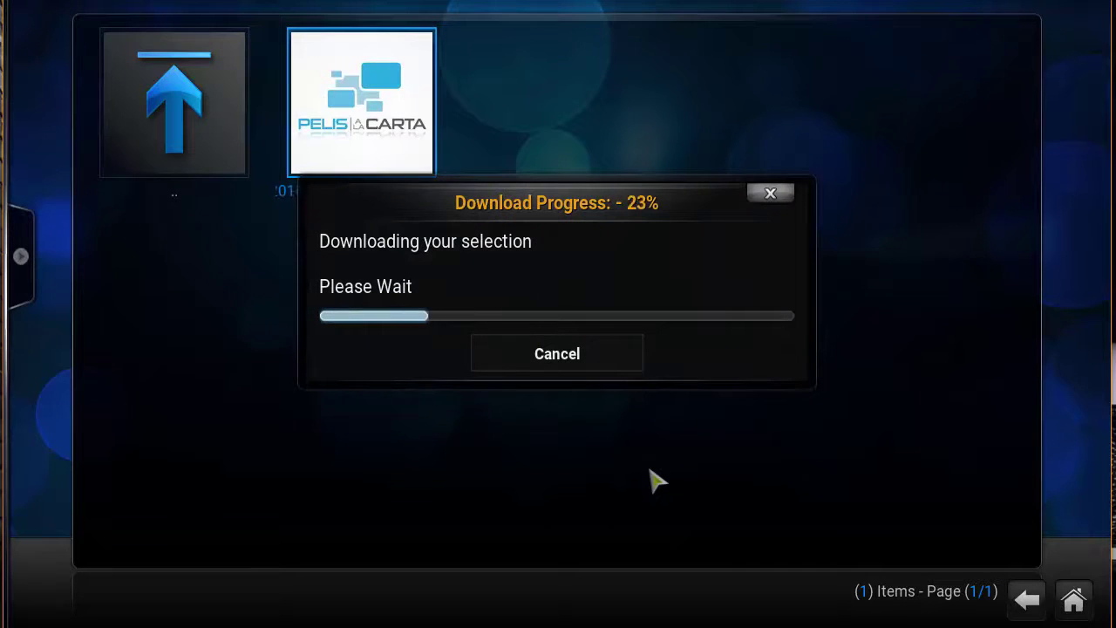